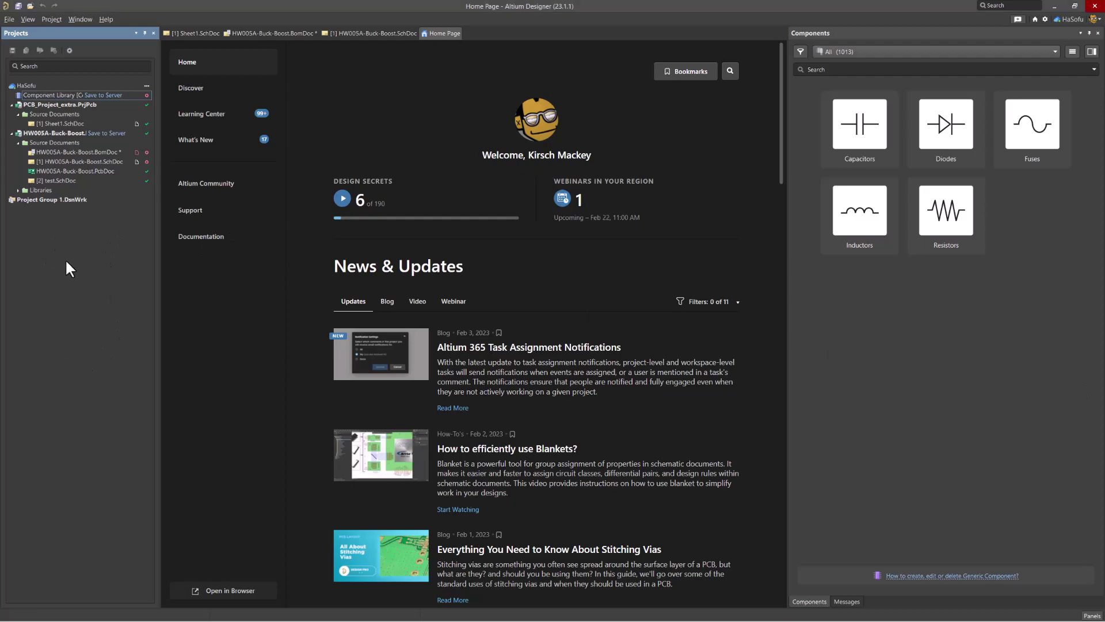
# Step: Expand Libraries > PCB Library Documents and open the HW005A-Buck-Boost.PcbLib footprint library
pyautogui.click(9, 20)
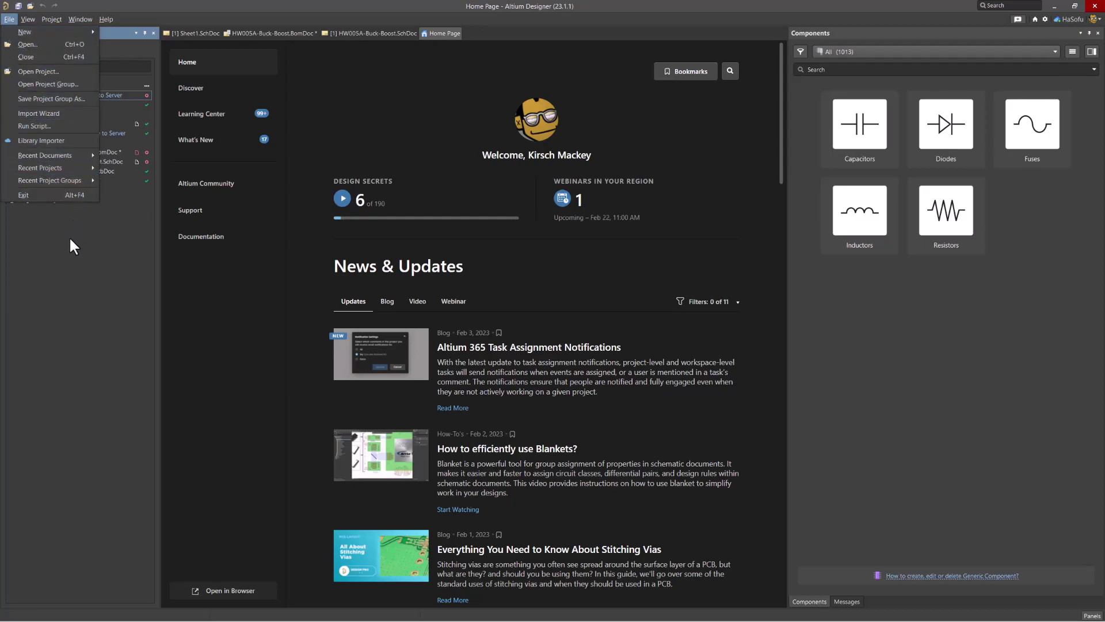
pyautogui.click(108, 325)
pyautogui.click(18, 191)
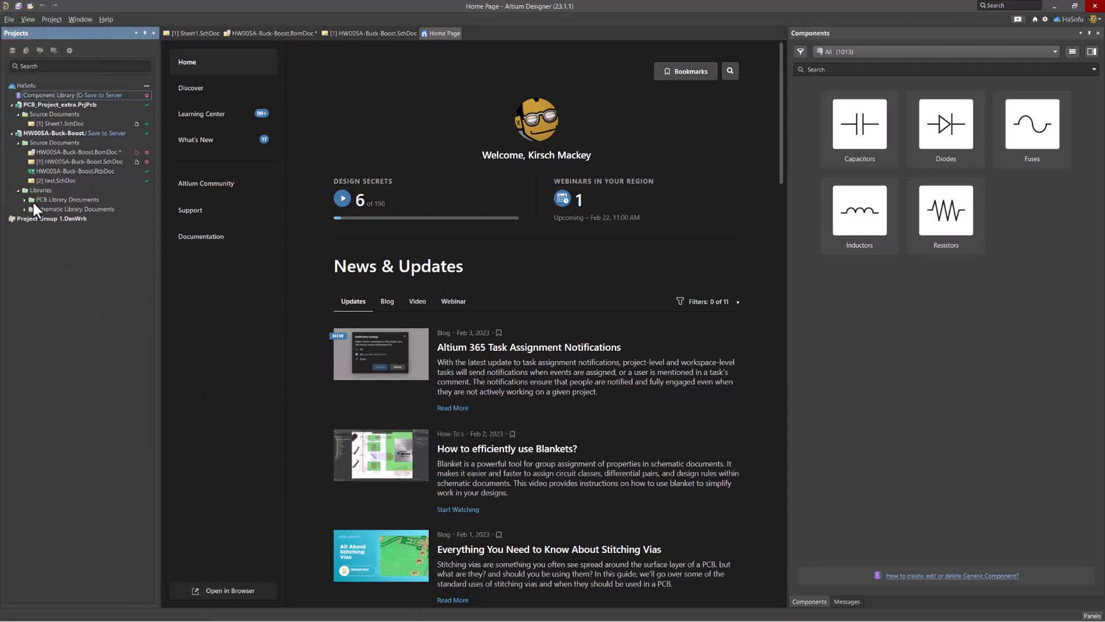
pyautogui.click(23, 198)
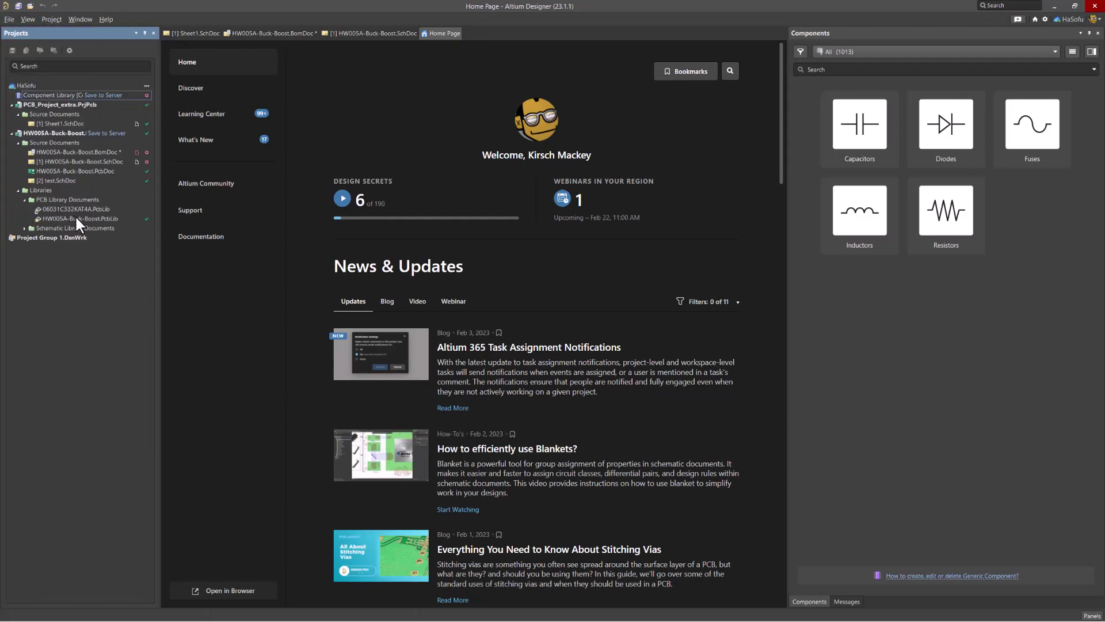
pyautogui.click(77, 218)
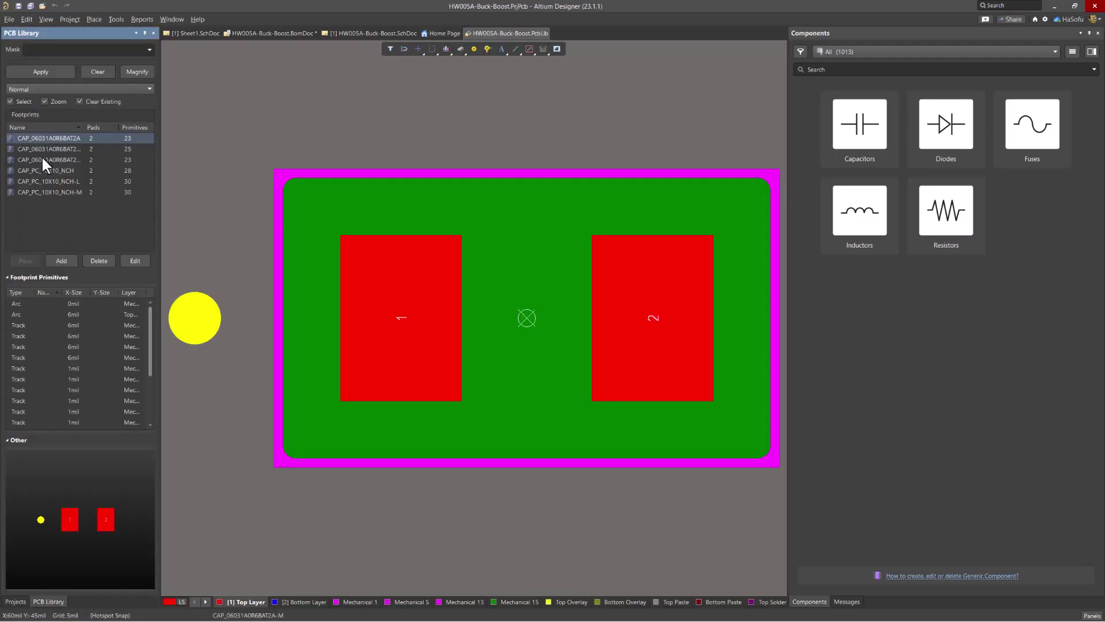
# Step: Widen the footprint list and browse the capacitor footprints, ending on CAP_PC_10X10_NCH, then return to Projects
pyautogui.click(41, 159)
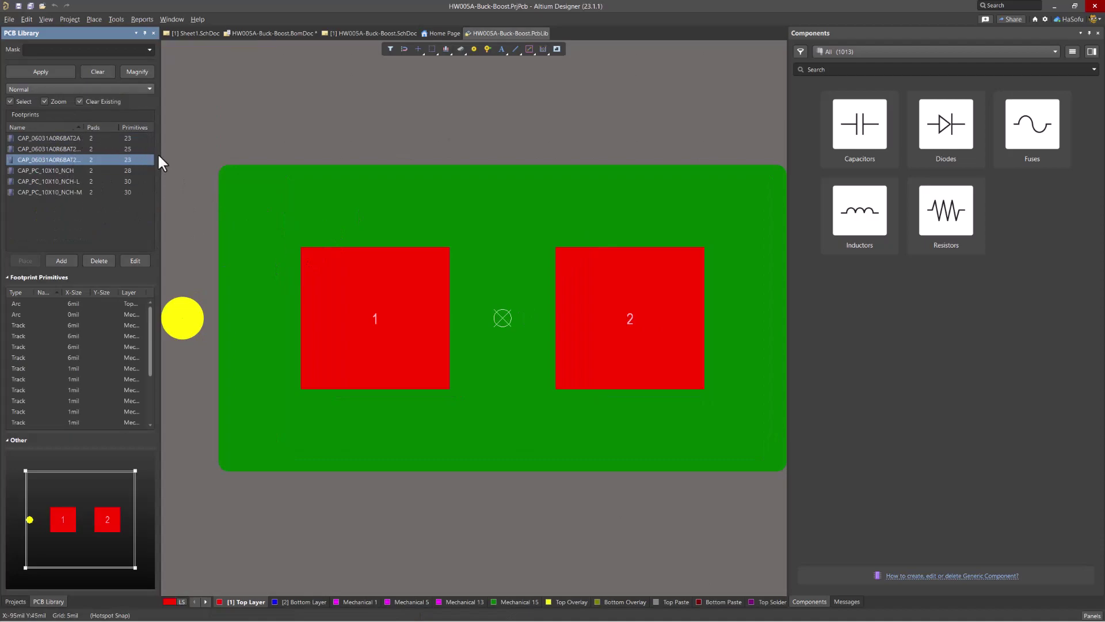
pyautogui.moveTo(159, 163); pyautogui.dragTo(238, 162)
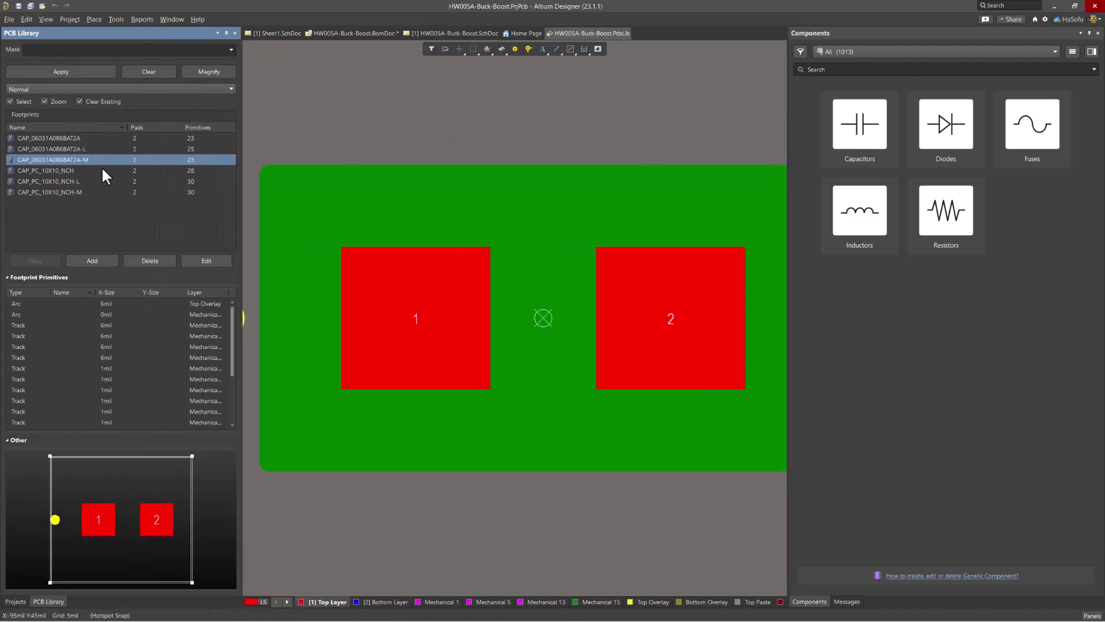
pyautogui.click(95, 171)
pyautogui.click(92, 183)
pyautogui.click(93, 190)
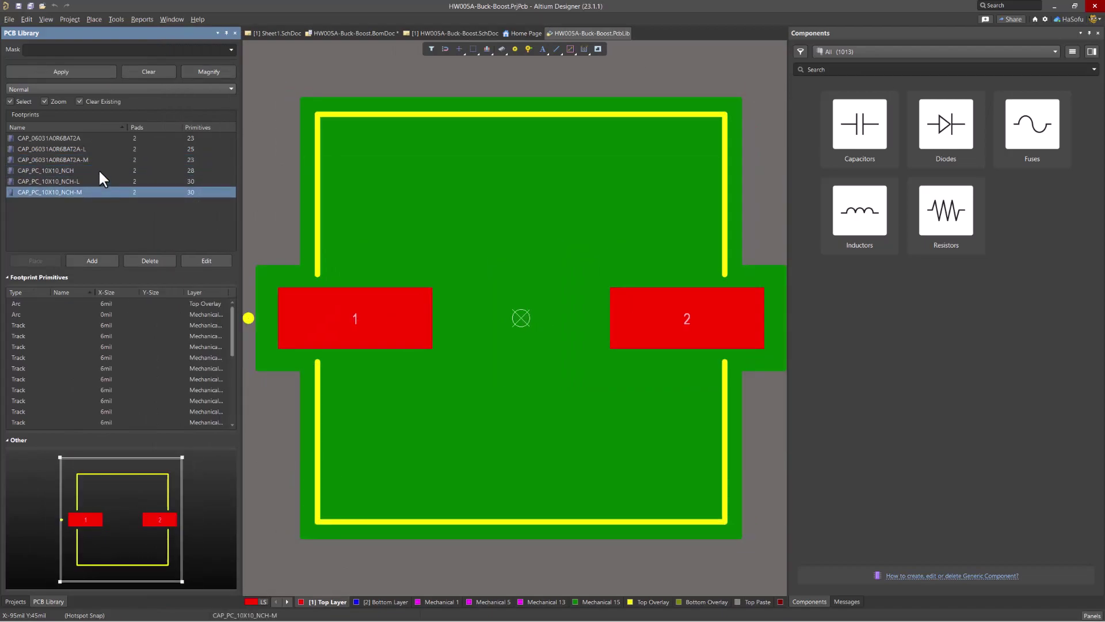
pyautogui.click(94, 180)
pyautogui.click(94, 191)
pyautogui.click(95, 170)
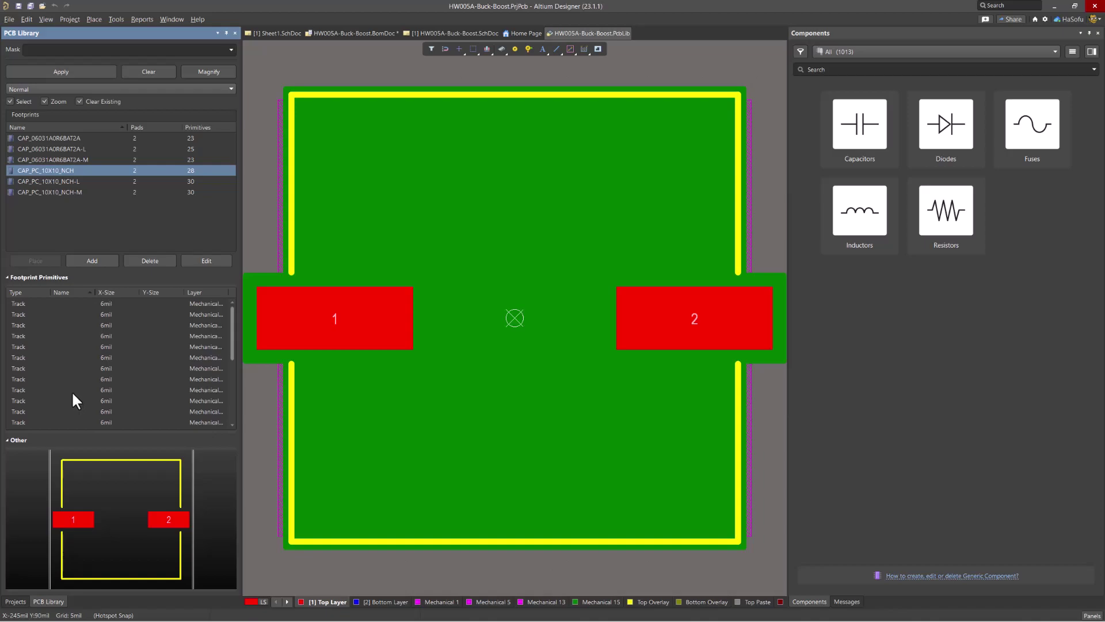
pyautogui.click(15, 602)
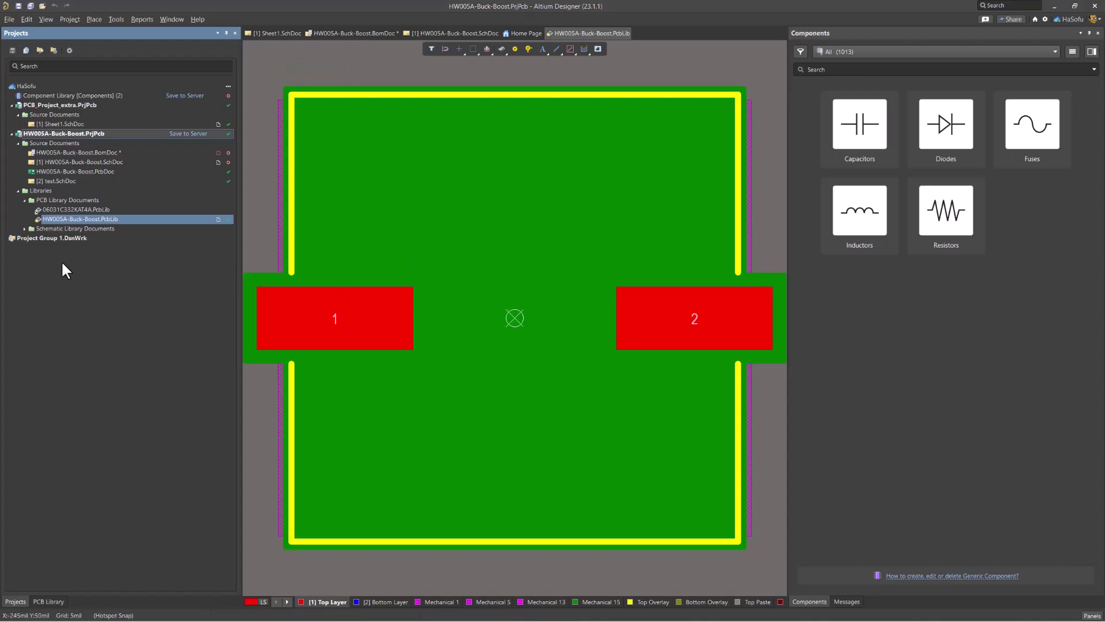
# Step: Save all modified buck-boost project documents and start the Library Importer from the File menu
pyautogui.rightClick(71, 131)
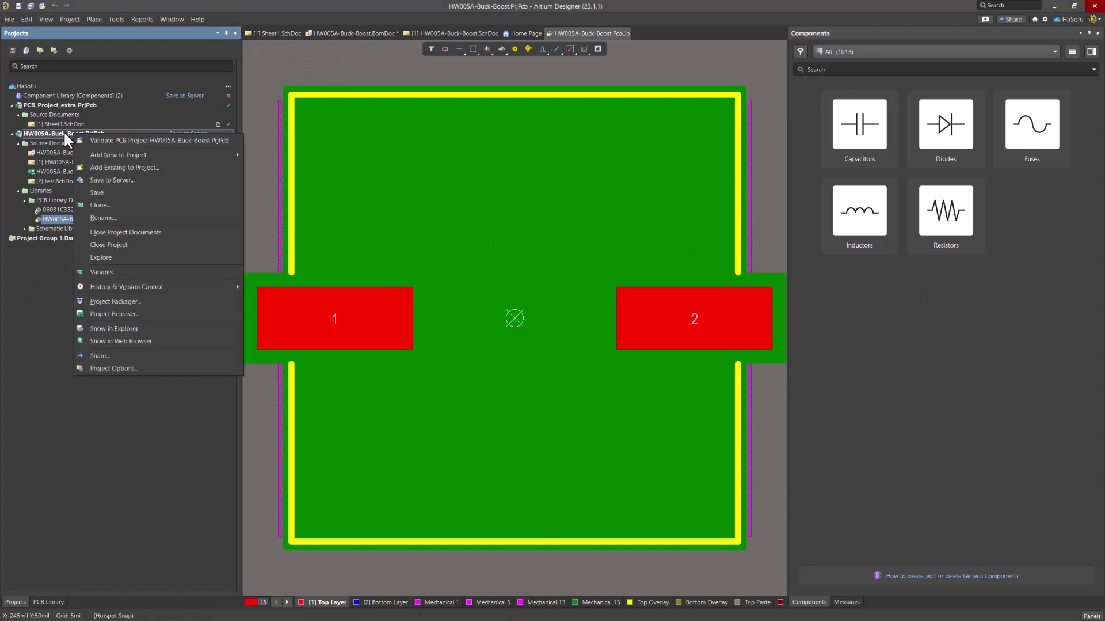
pyautogui.press('Escape')
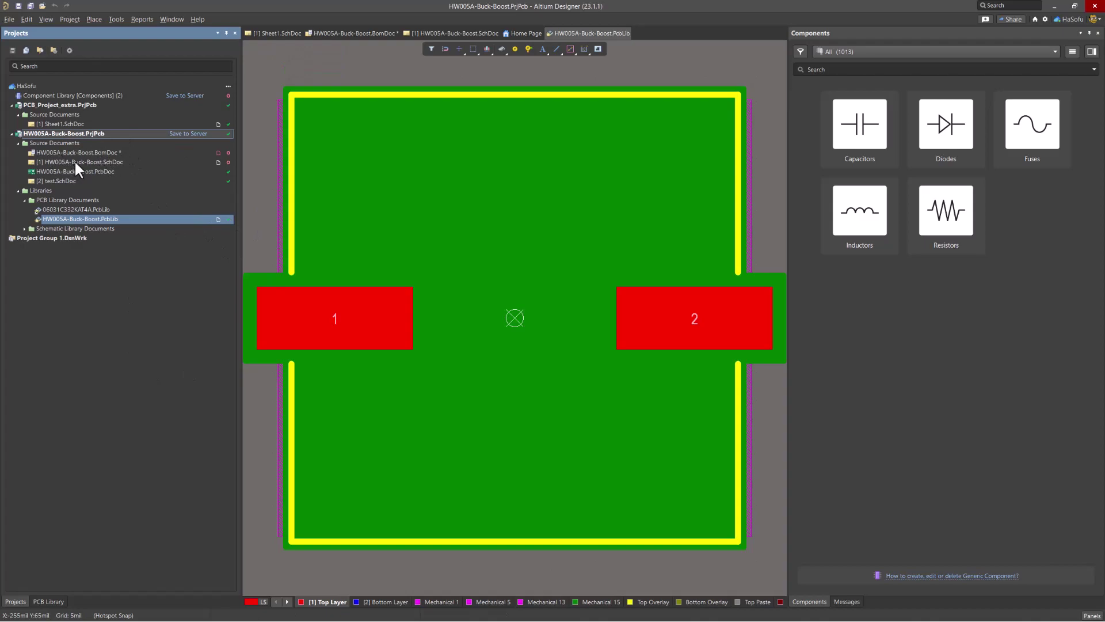
pyautogui.click(29, 5)
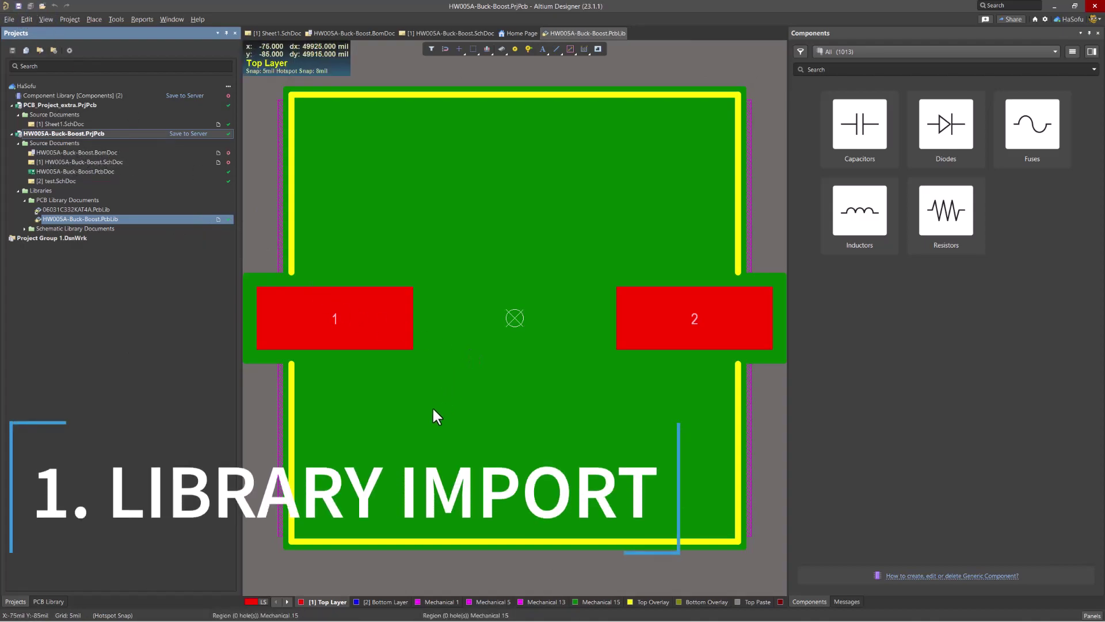
pyautogui.click(10, 19)
pyautogui.click(76, 272)
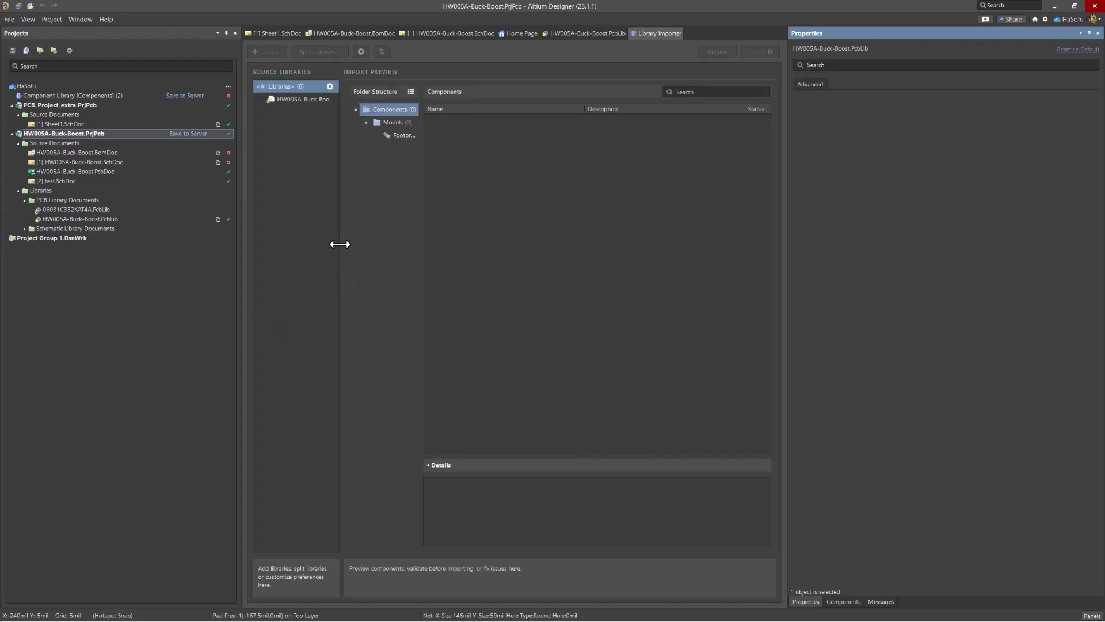
# Step: Add 0603YC102MAT4A.IntLib as a source library in the importer and select it
pyautogui.moveTo(339, 244); pyautogui.dragTo(493, 243)
pyautogui.click(258, 54)
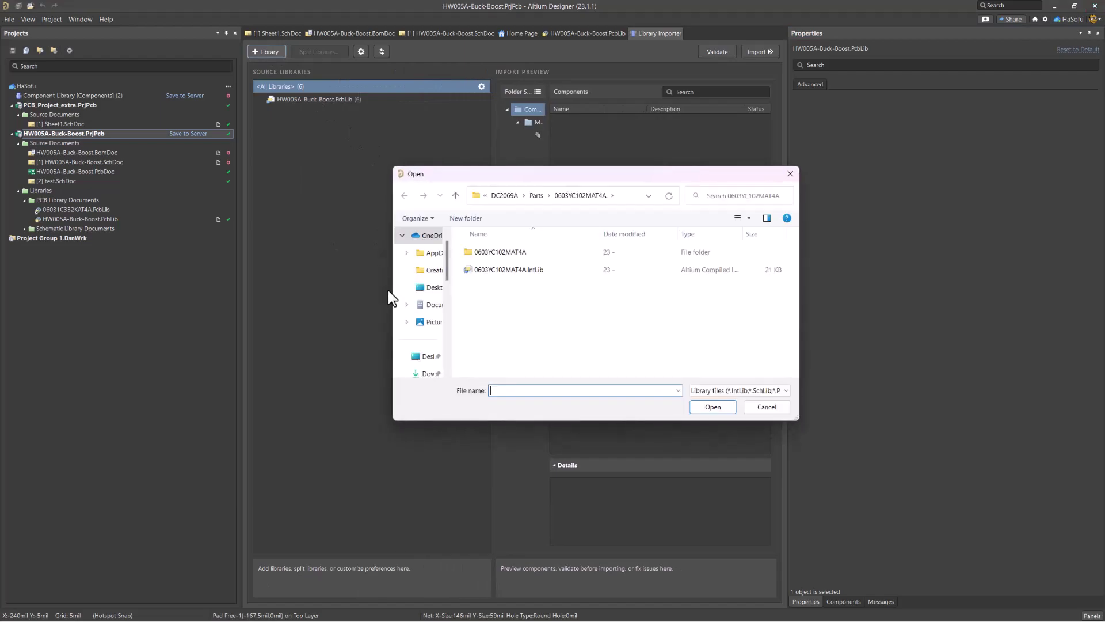
pyautogui.click(502, 268)
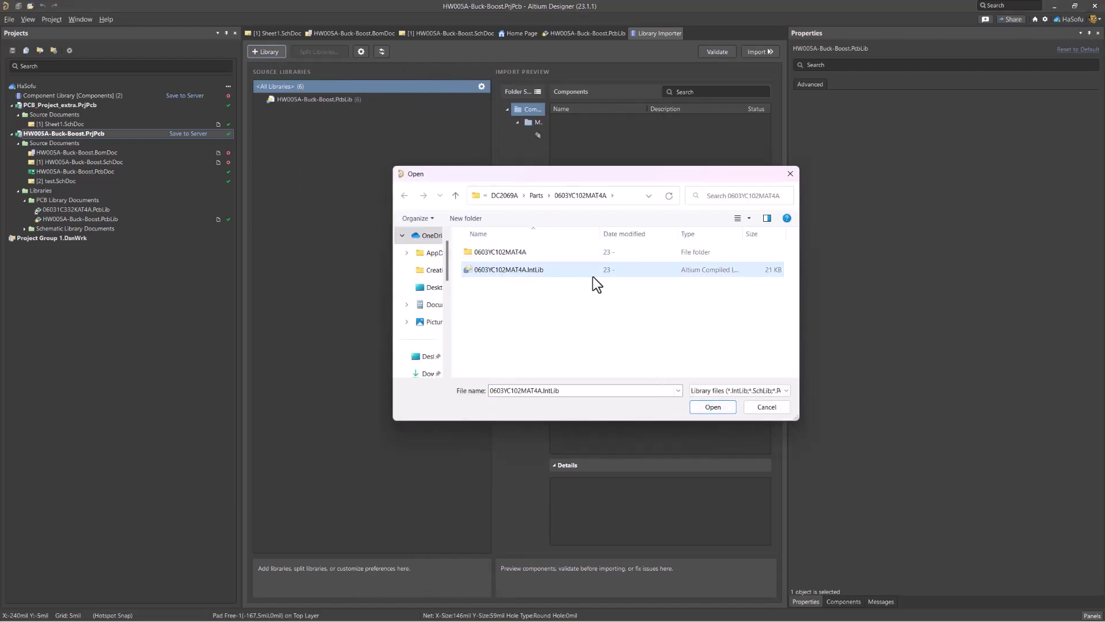
pyautogui.click(704, 405)
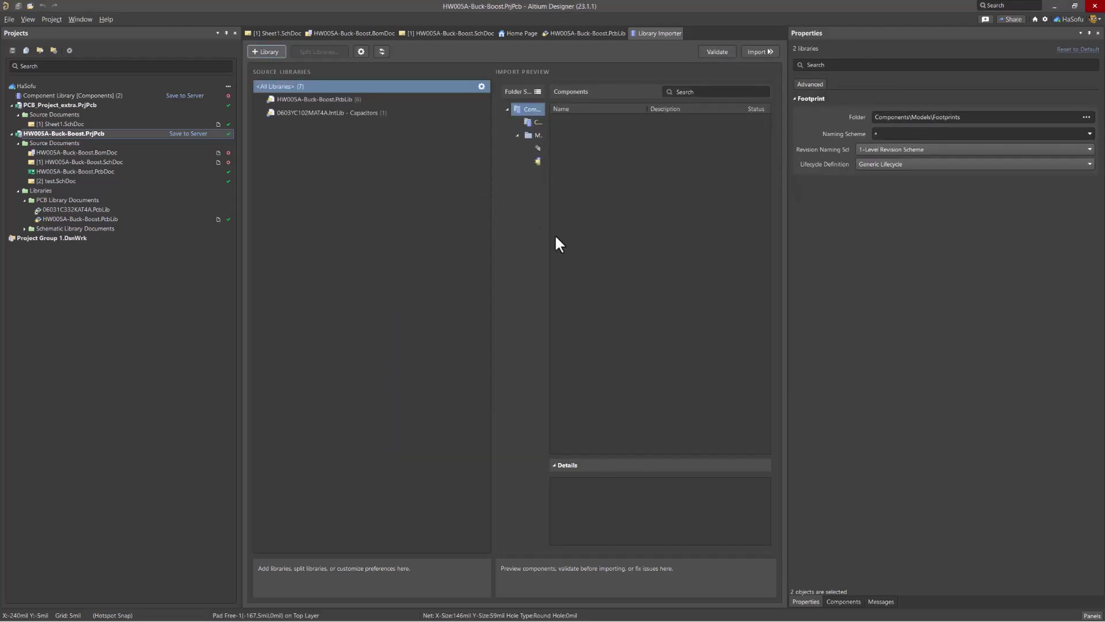
pyautogui.moveTo(546, 236); pyautogui.dragTo(653, 221)
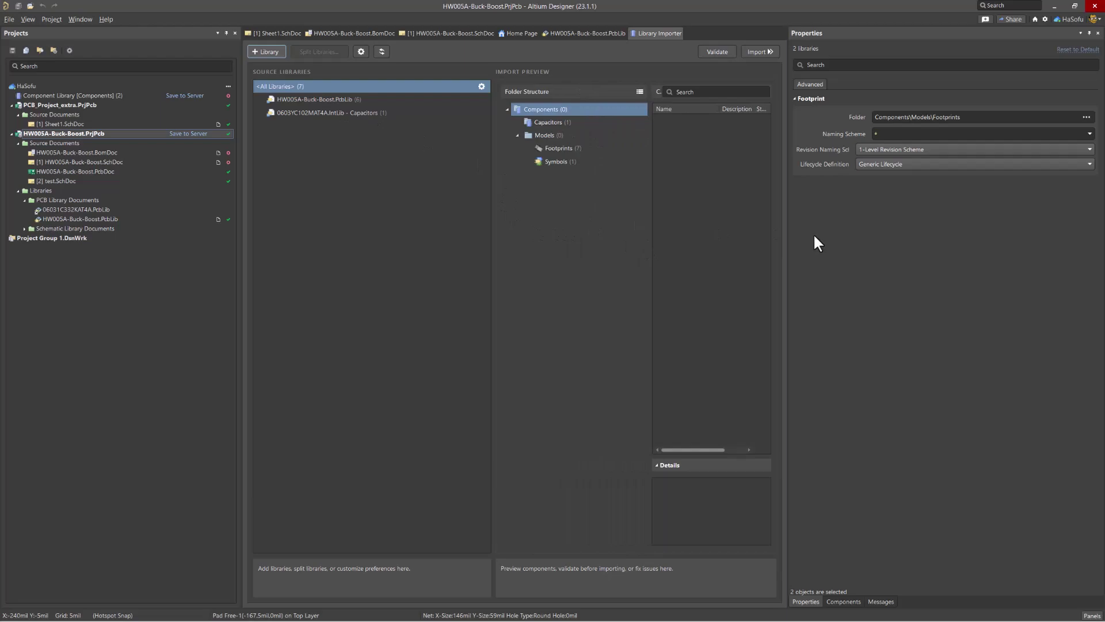
pyautogui.click(1098, 33)
pyautogui.click(630, 114)
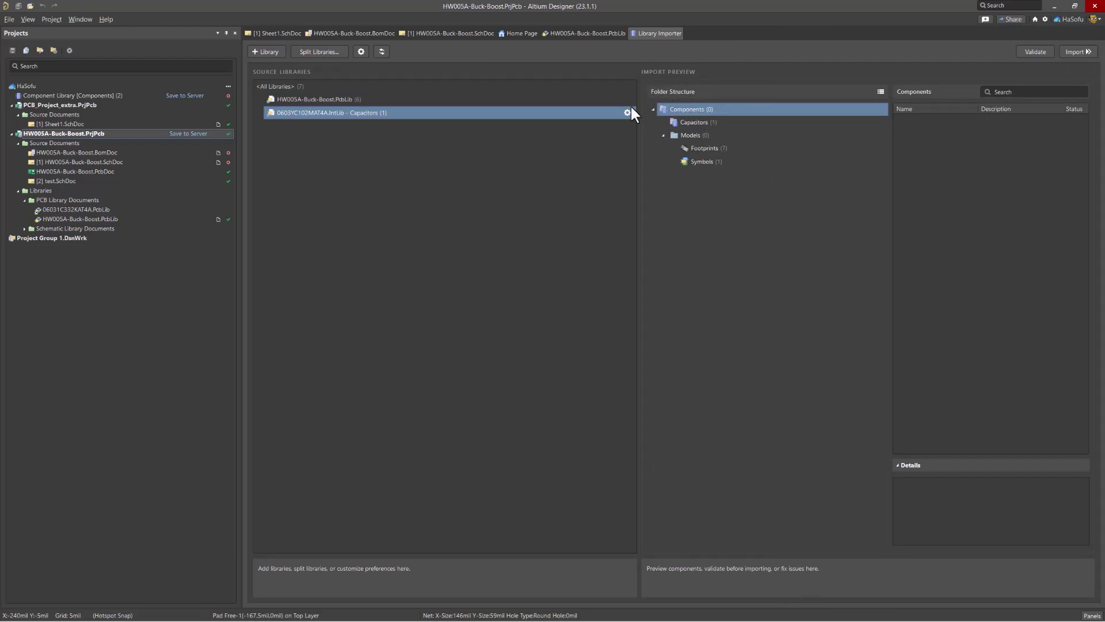
# Step: In the Capacitors folder, set the capacitor's Value to .001uF (1nF)
pyautogui.moveTo(642, 184); pyautogui.dragTo(492, 184)
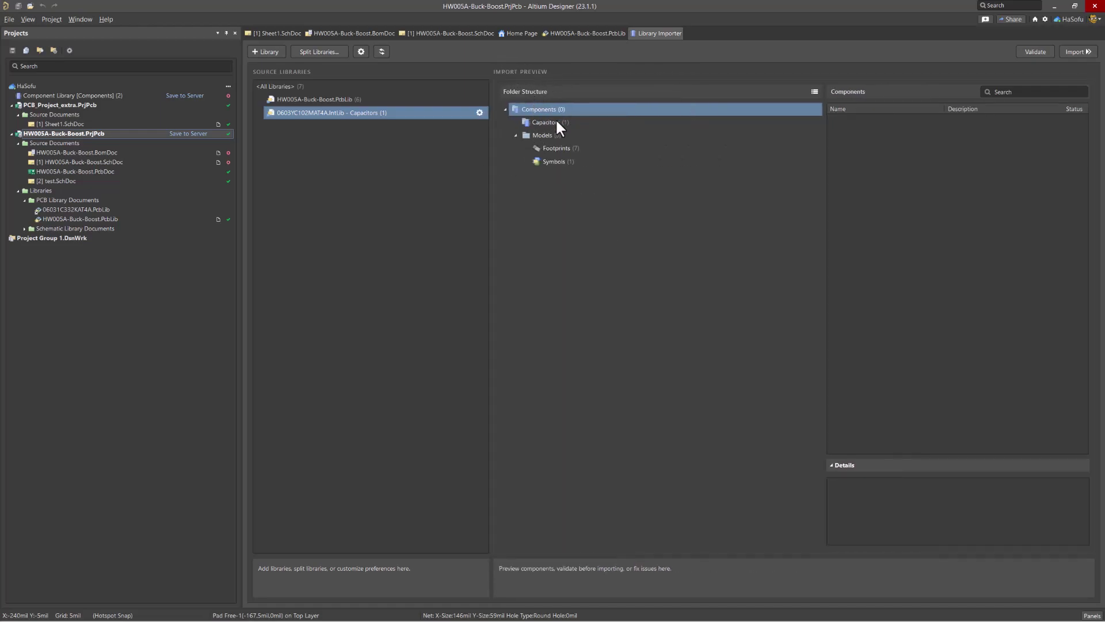
pyautogui.click(595, 123)
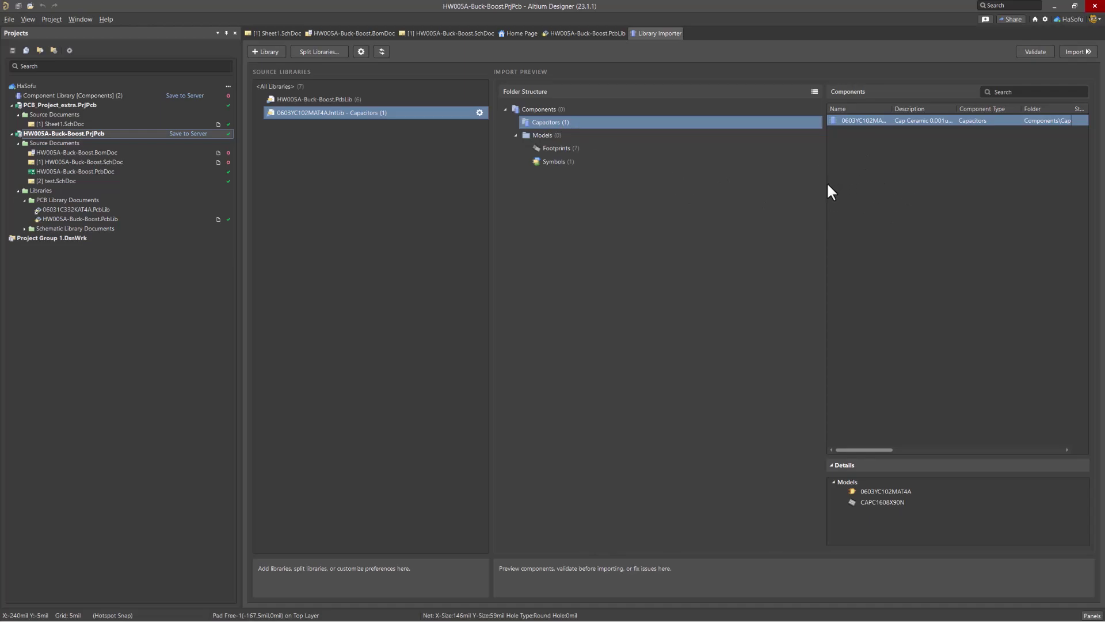
pyautogui.moveTo(824, 185); pyautogui.dragTo(707, 183)
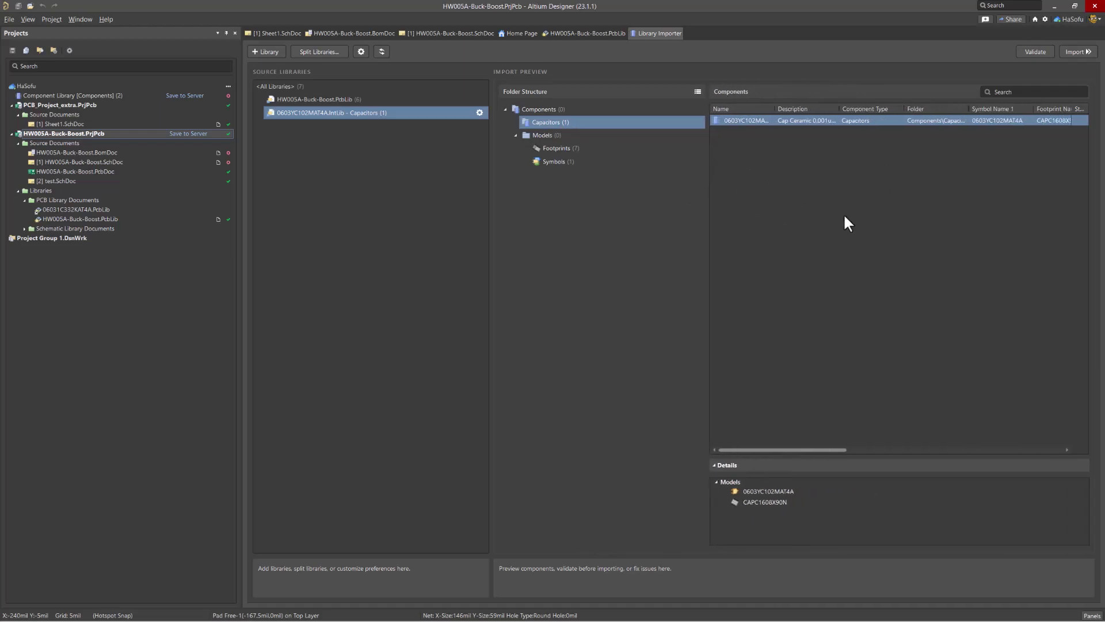
pyautogui.moveTo(786, 450); pyautogui.dragTo(936, 450)
pyautogui.click(841, 121)
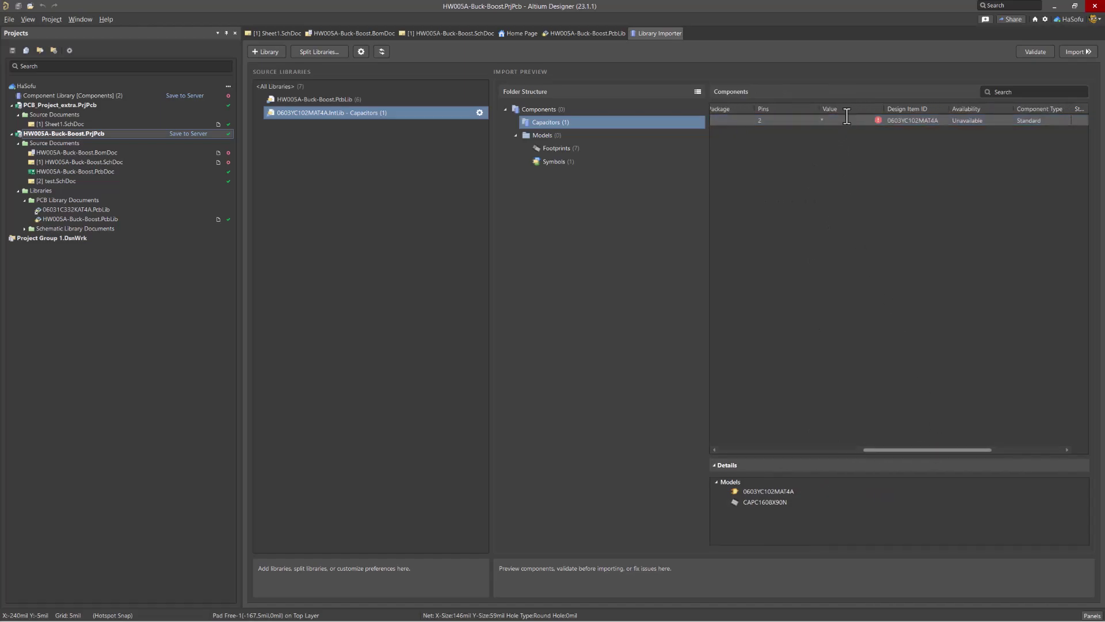
pyautogui.write('.001uF')
pyautogui.press('Return')
# Step: Validate the capacitor, review the duplicate warning, and import anyway: 1 component and 6 models
pyautogui.click(1025, 50)
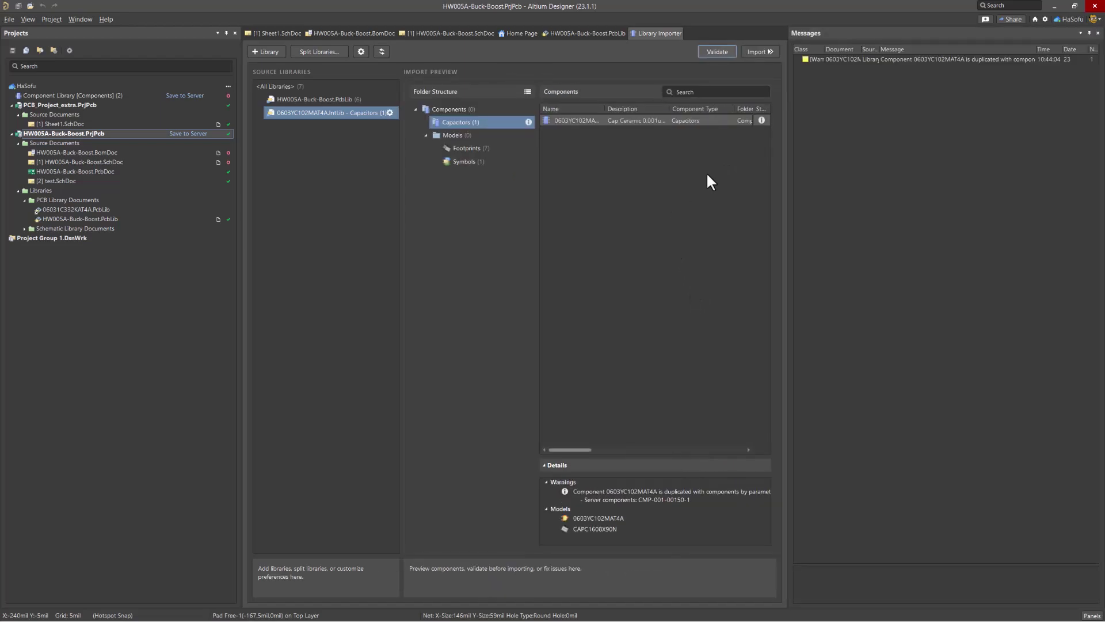
pyautogui.click(940, 60)
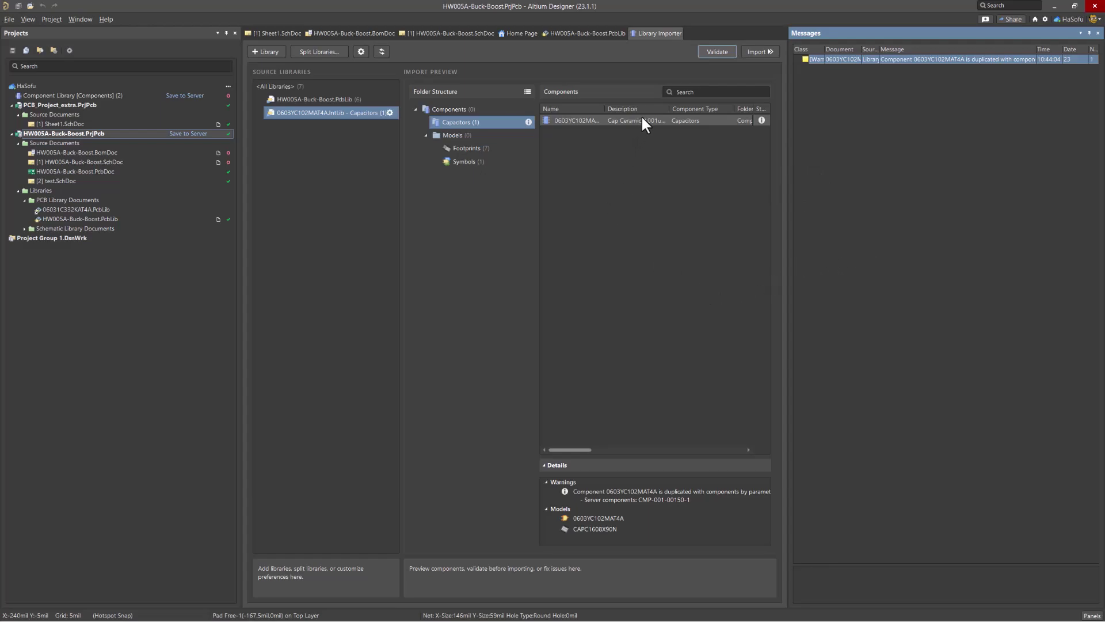
pyautogui.click(753, 50)
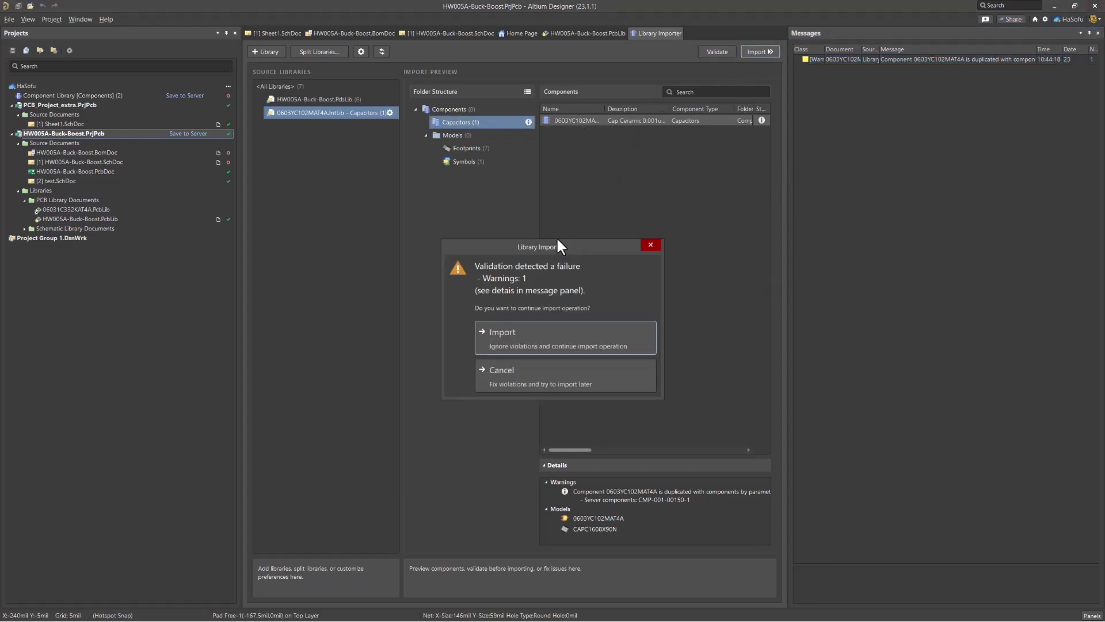
pyautogui.click(545, 331)
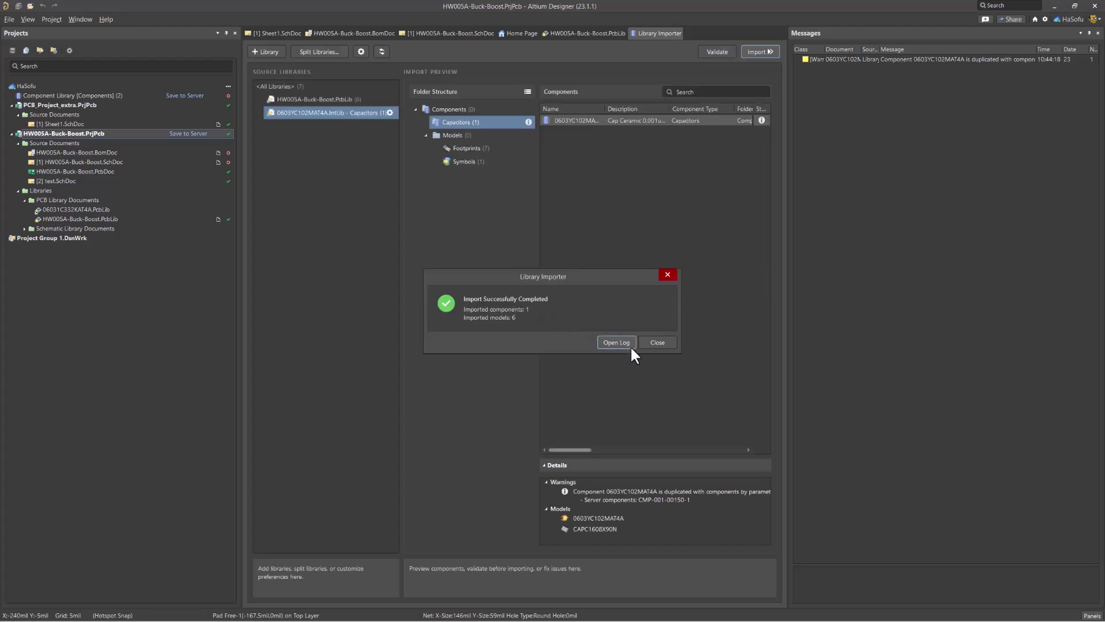
pyautogui.click(657, 343)
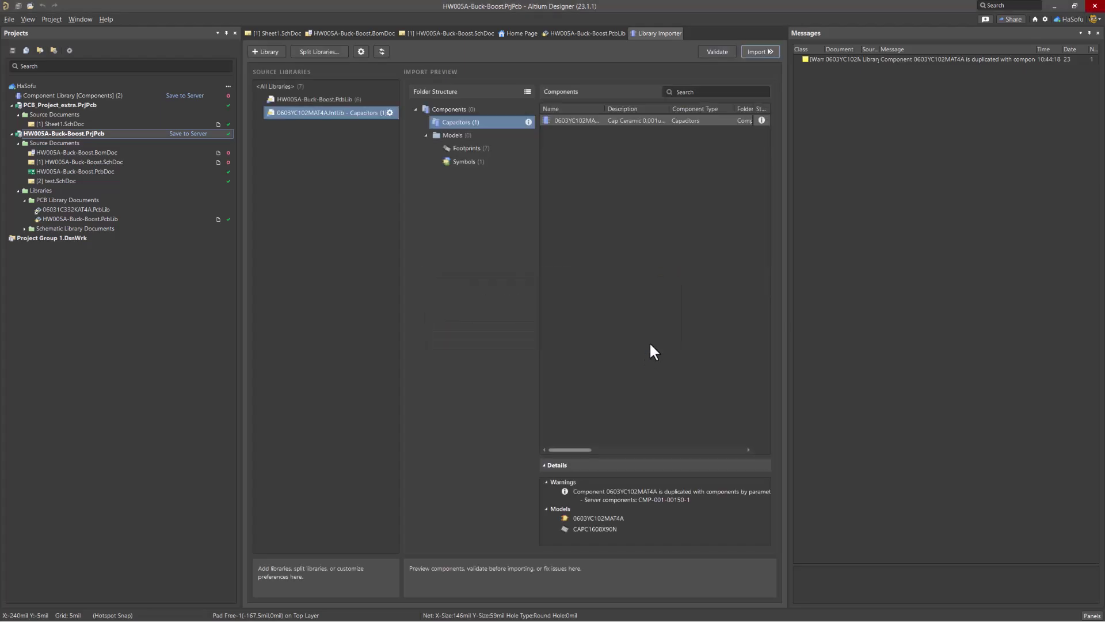
# Step: Close the Library Importer and open the HW005A-Buck-Boost schematic
pyautogui.rightClick(665, 35)
pyautogui.click(662, 56)
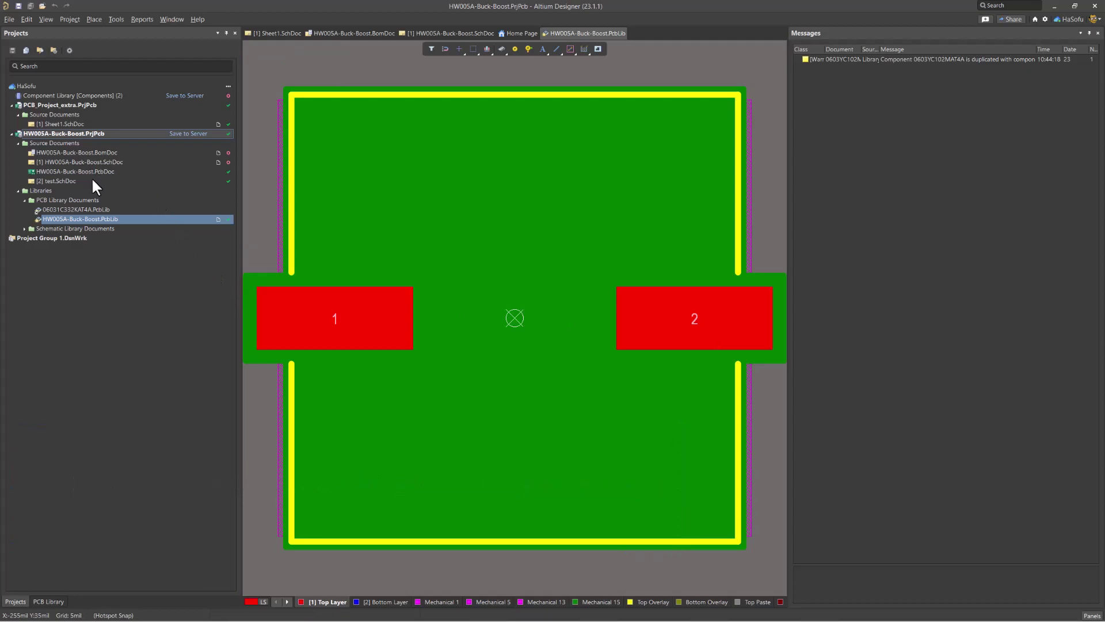
pyautogui.click(91, 161)
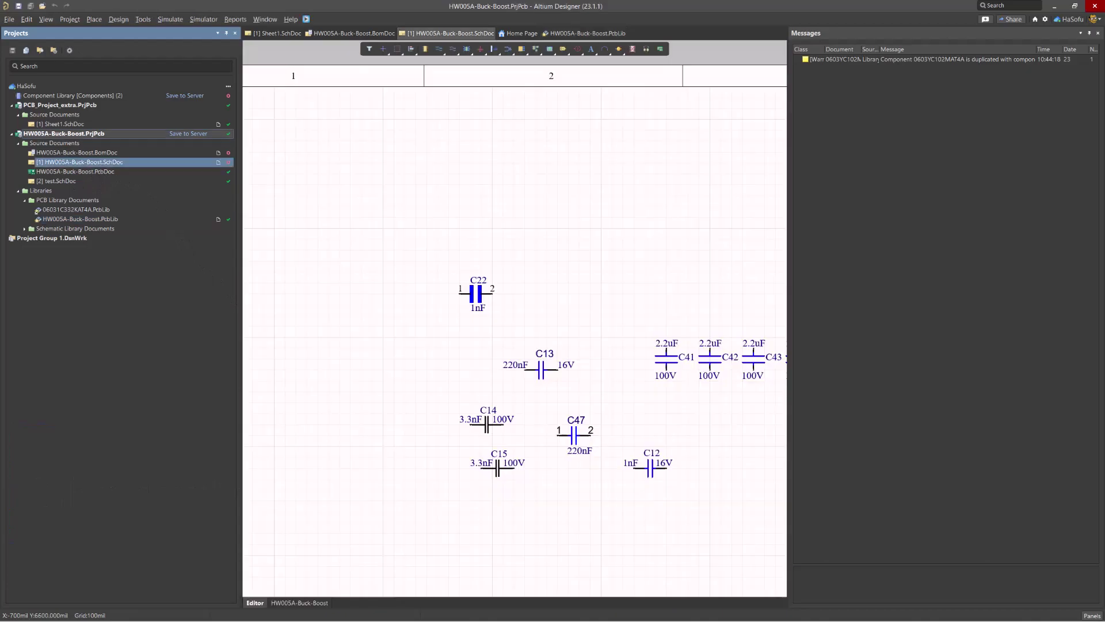
pyautogui.moveTo(433, 216); pyautogui.dragTo(401, 210, button='right')
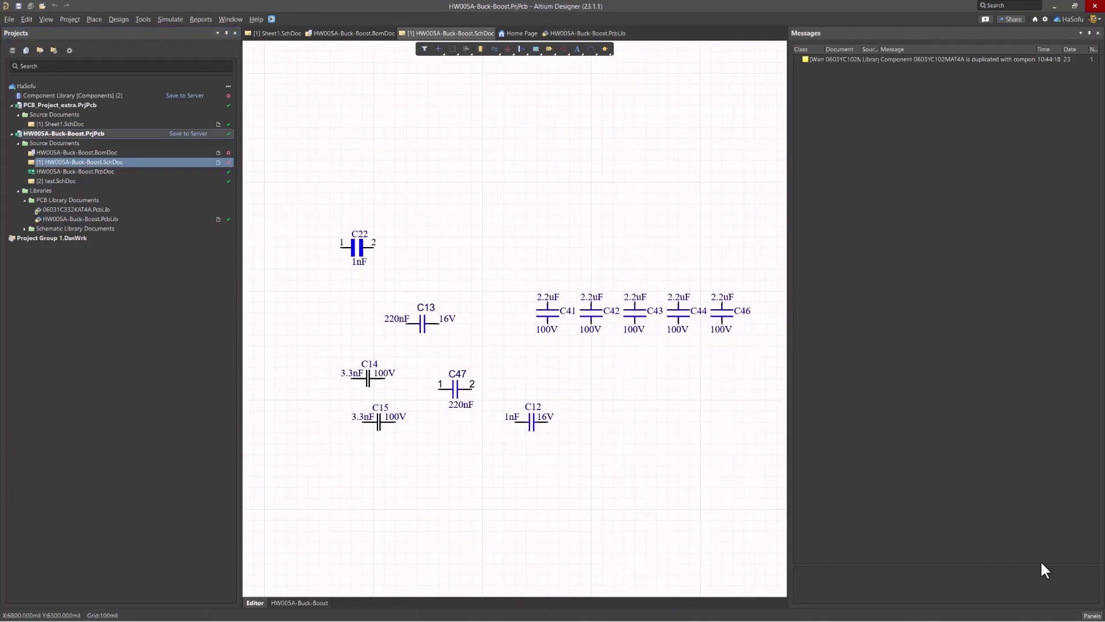
# Step: Search all libraries in the Components panel for 0603YC102MAT4A and edit the first result
pyautogui.click(1074, 614)
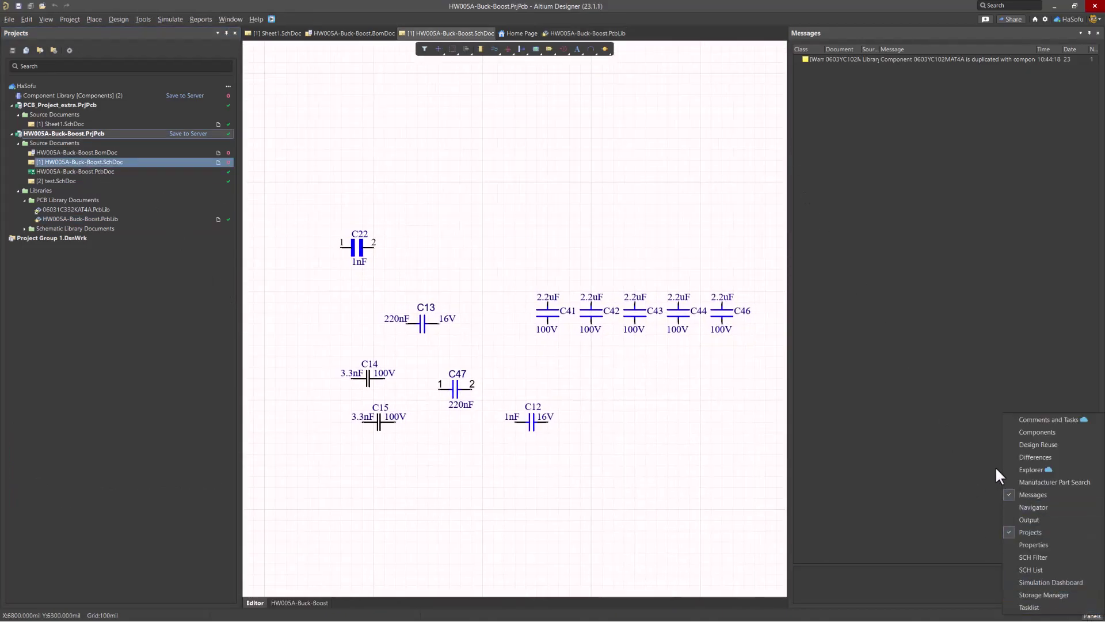
pyautogui.click(1017, 432)
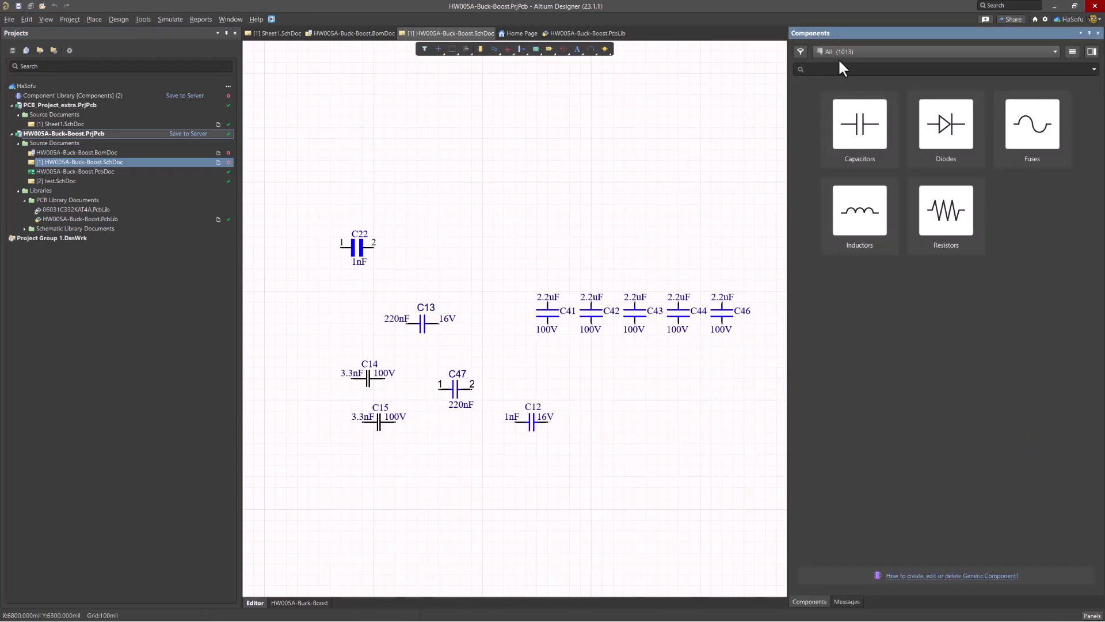
pyautogui.write('0603YC102NAT4A')
pyautogui.click(872, 51)
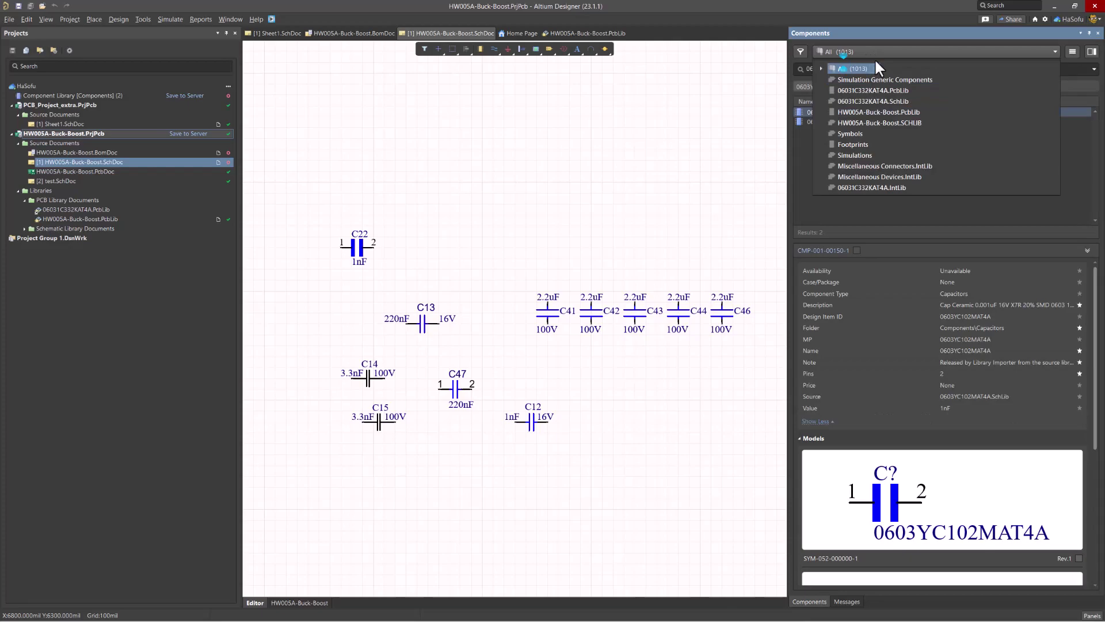
pyautogui.click(876, 56)
pyautogui.click(848, 119)
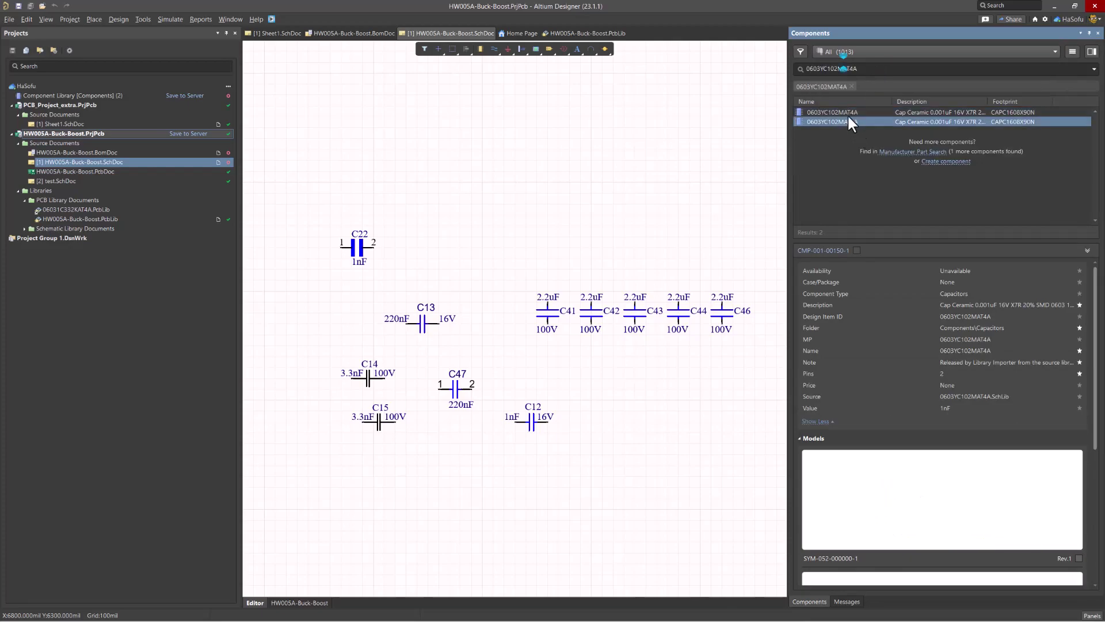
pyautogui.click(847, 111)
pyautogui.rightClick(847, 111)
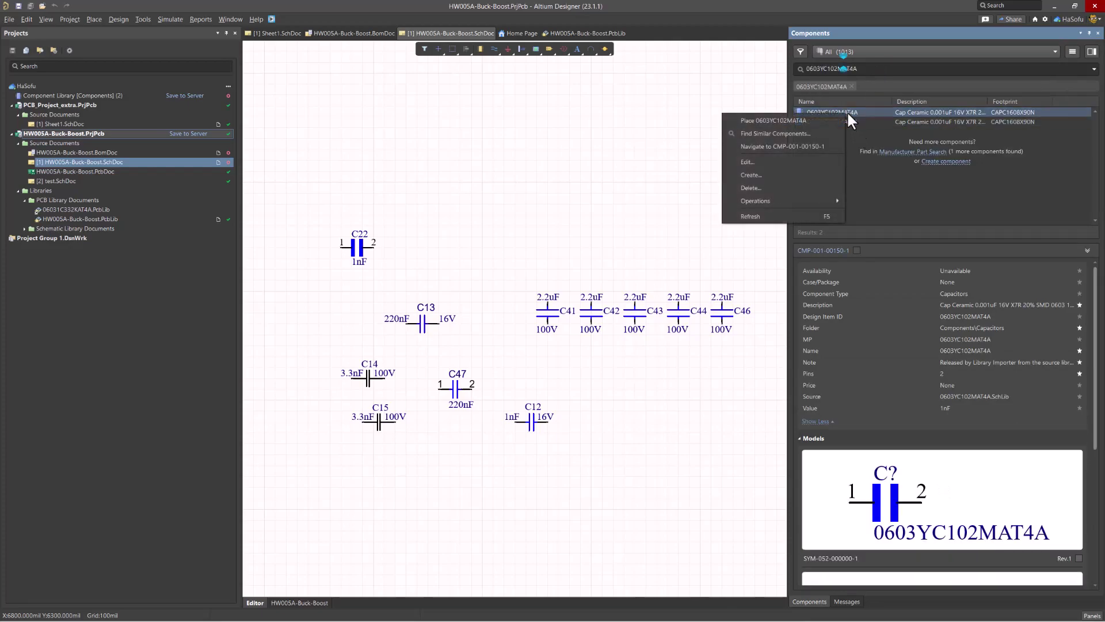
pyautogui.click(772, 160)
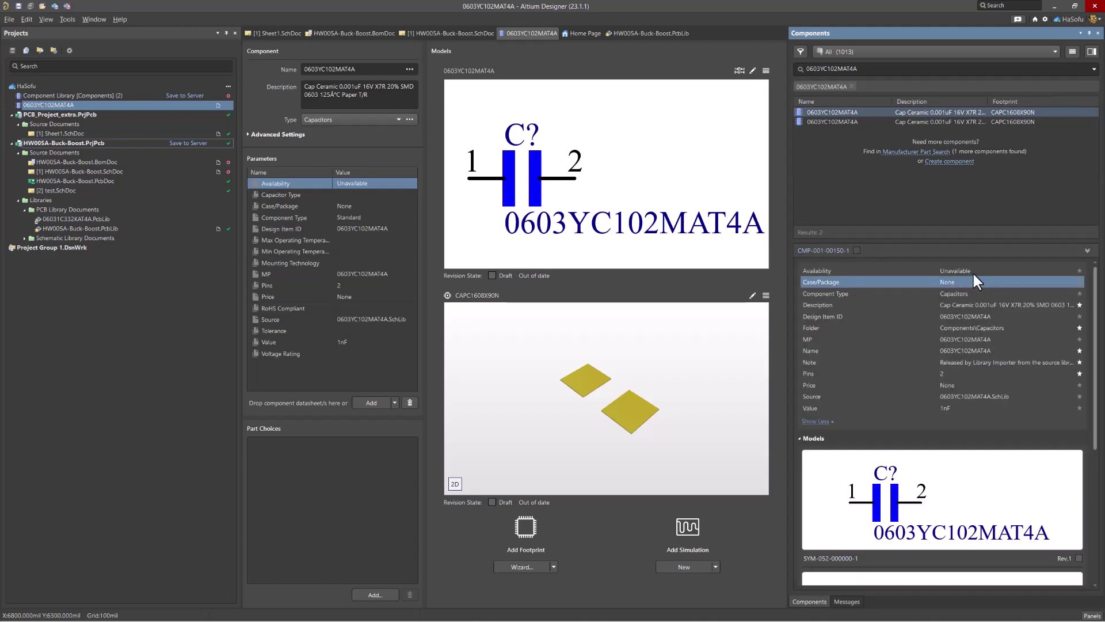
# Step: Scroll the capacitor's details down to Where Used and start editing its schematic symbol model
pyautogui.scroll(-3, 953, 347)
pyautogui.scroll(-2, 944, 374)
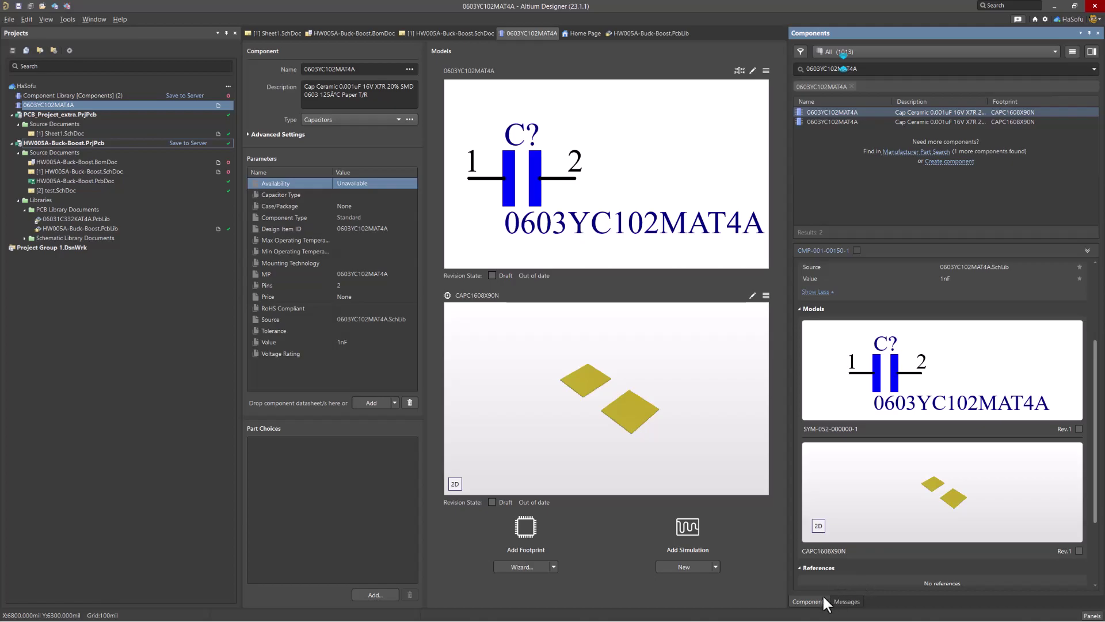
pyautogui.scroll(-4, 844, 575)
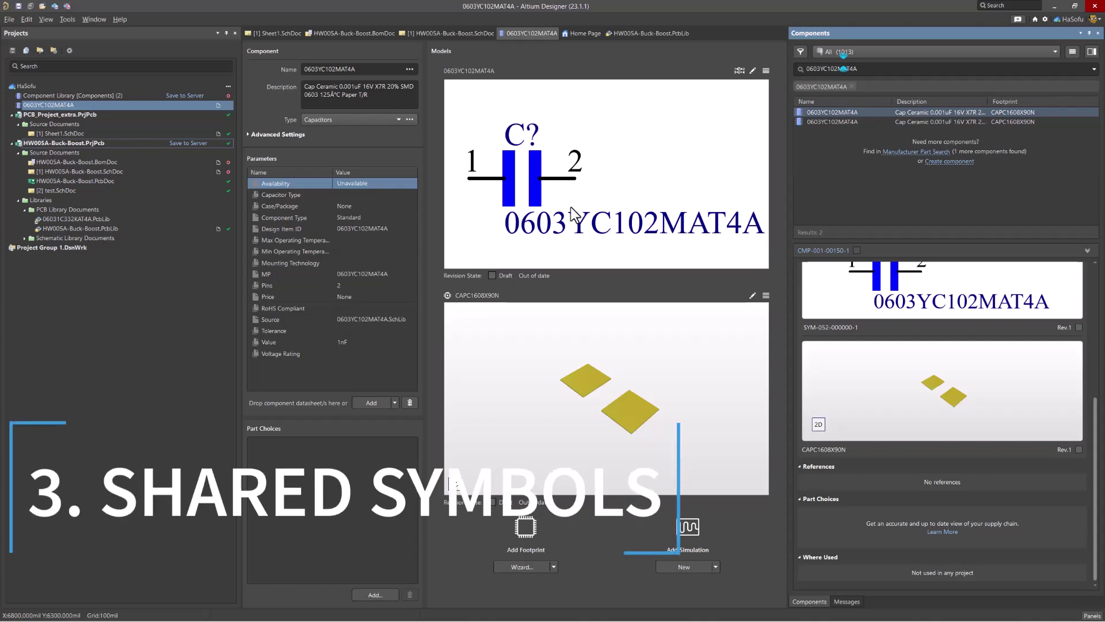
pyautogui.click(751, 70)
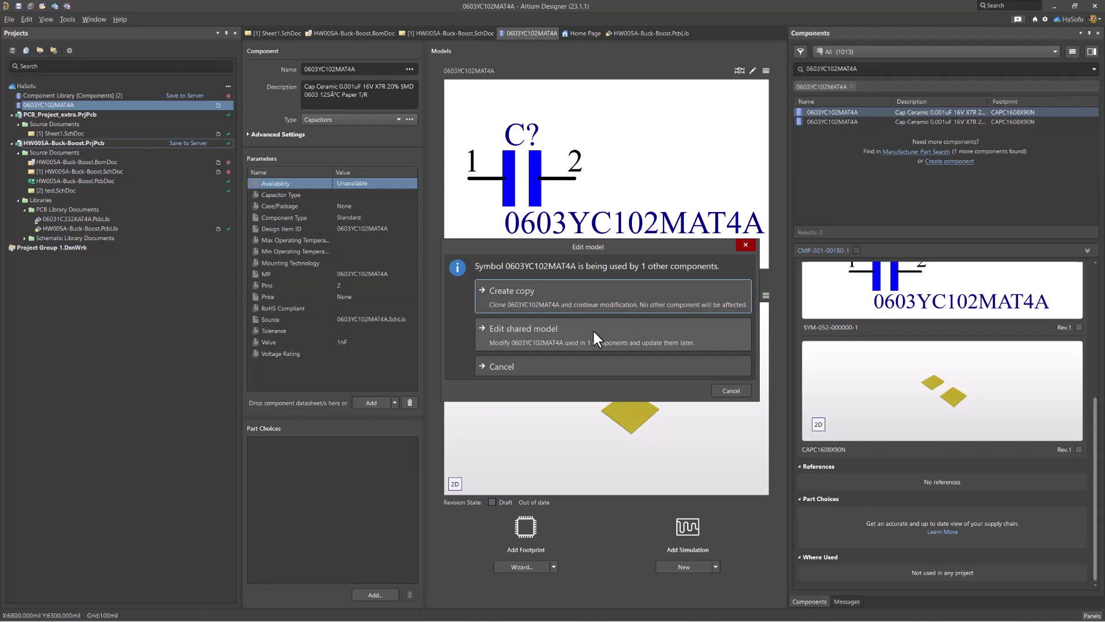
# Step: Edit the shared 0603YC102MAT4A symbol and show its Properties, with designator C? and footprint CAPC1608X90N
pyautogui.click(593, 329)
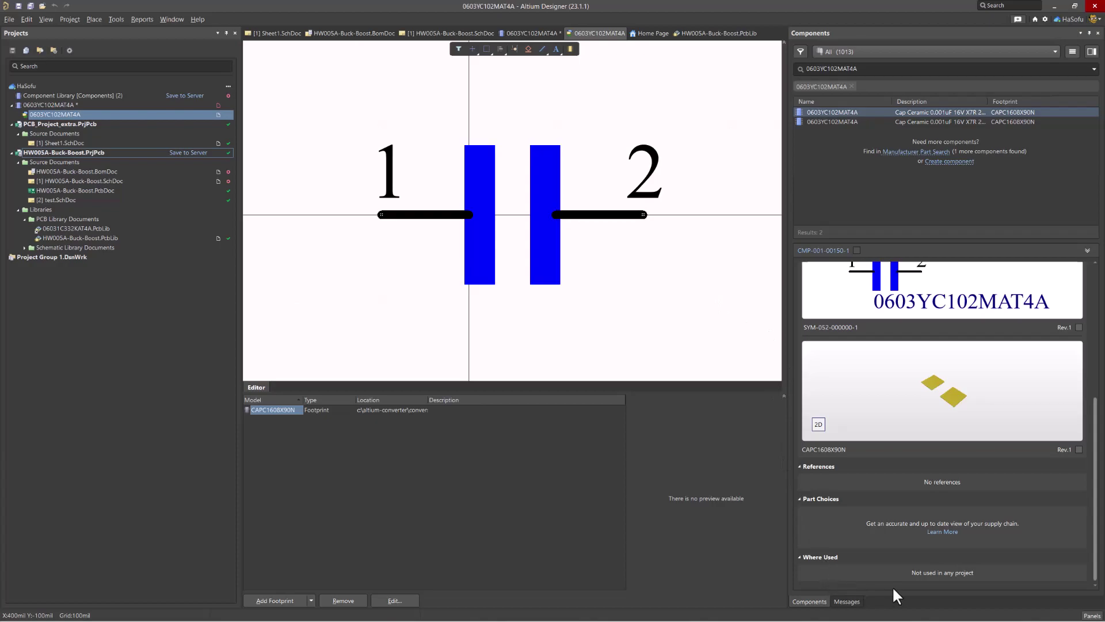
pyautogui.click(1091, 615)
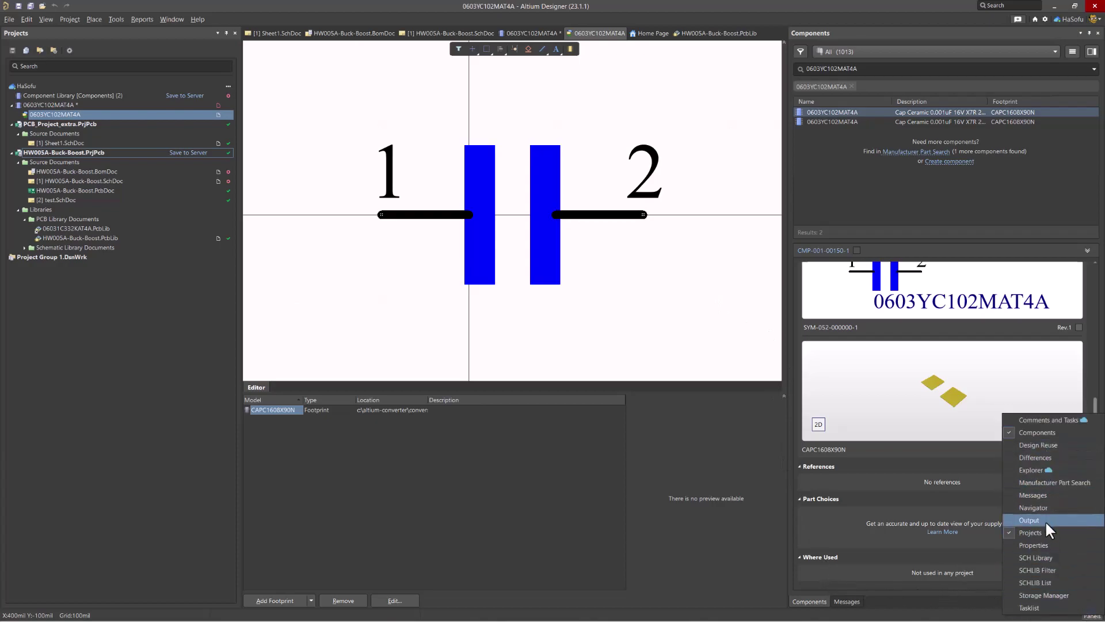
pyautogui.click(1050, 544)
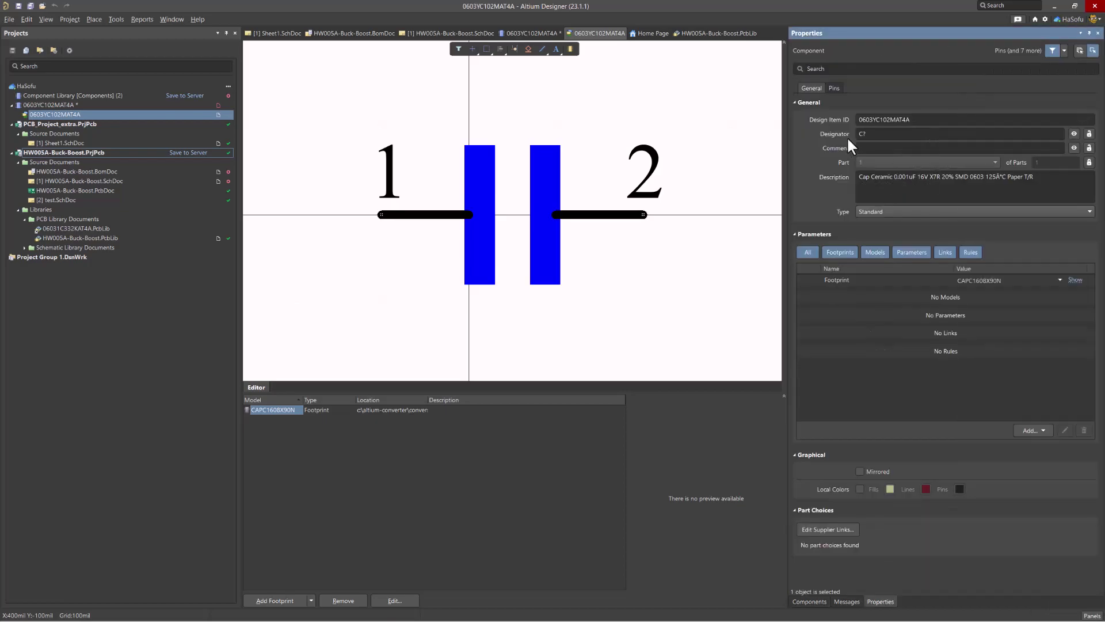
# Step: Set the symbol's Comment to the Design Item ID, 0603YC102MAT4A
pyautogui.click(912, 148)
pyautogui.click(919, 123)
pyautogui.hotkey('ctrl', 'c')
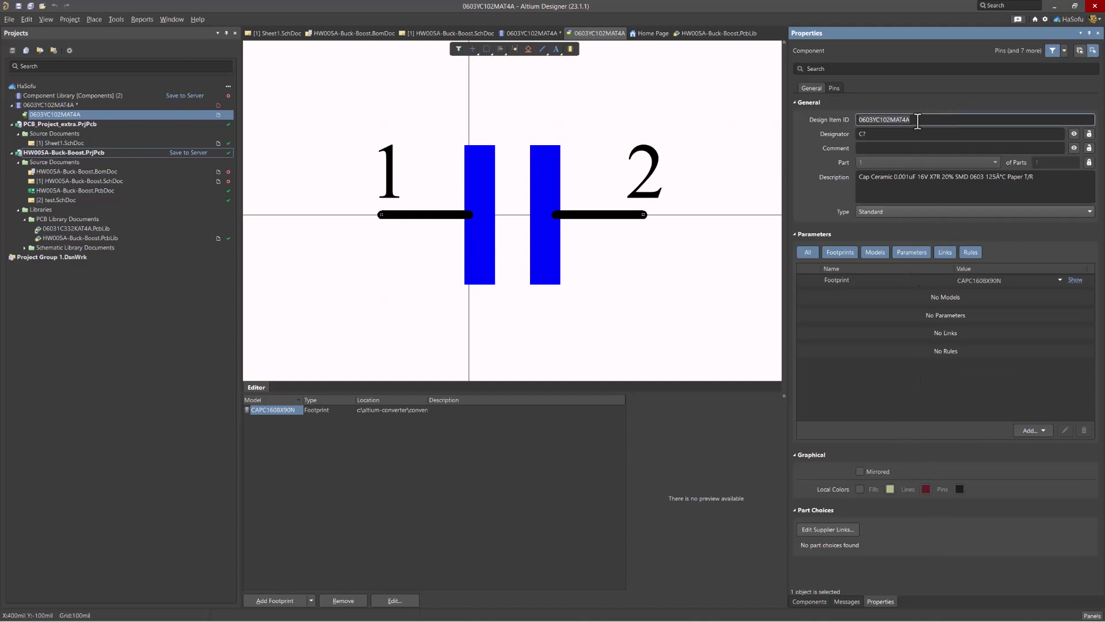
pyautogui.click(894, 147)
pyautogui.hotkey('ctrl', 'v')
pyautogui.press('Return')
# Step: Add a supplier link and view the Mouser, Digi-Key, Newark and Avnet offers for the part
pyautogui.click(837, 529)
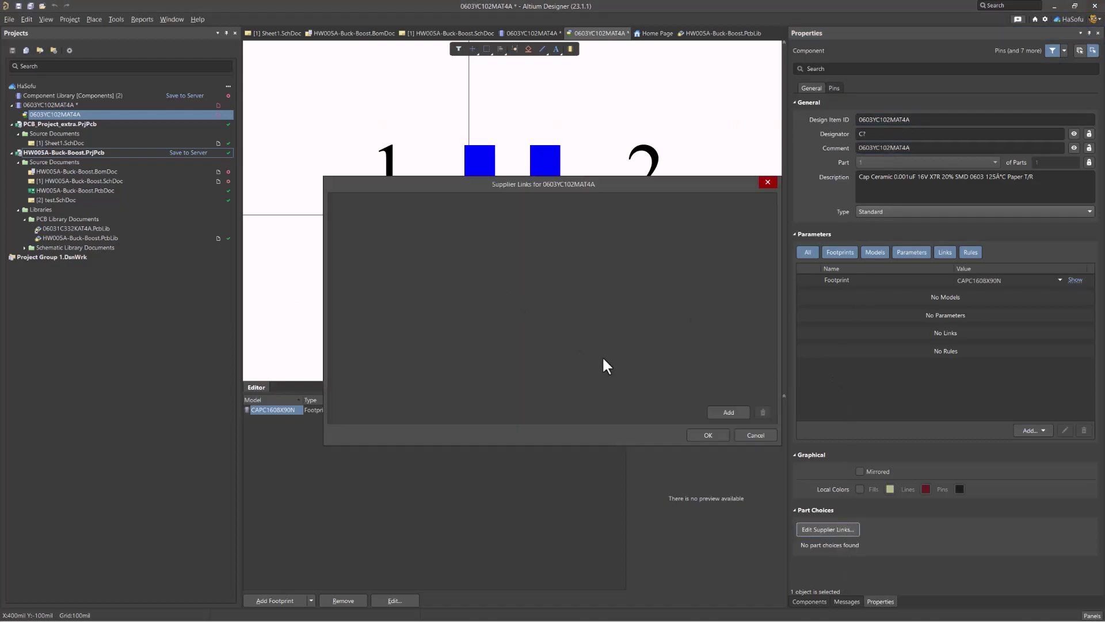
pyautogui.click(719, 411)
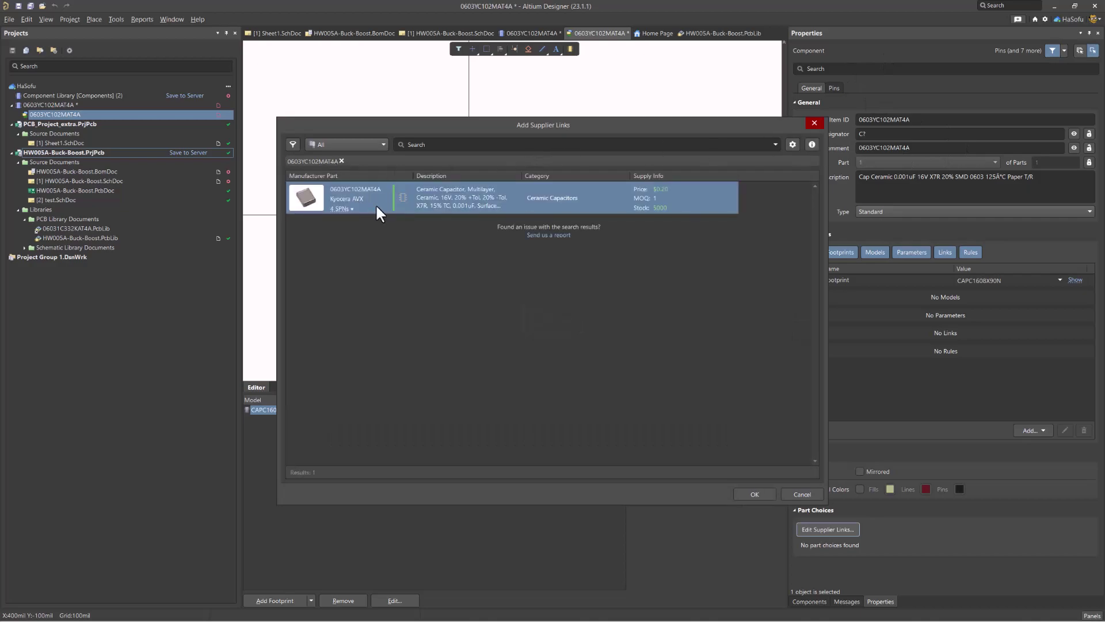
pyautogui.click(359, 213)
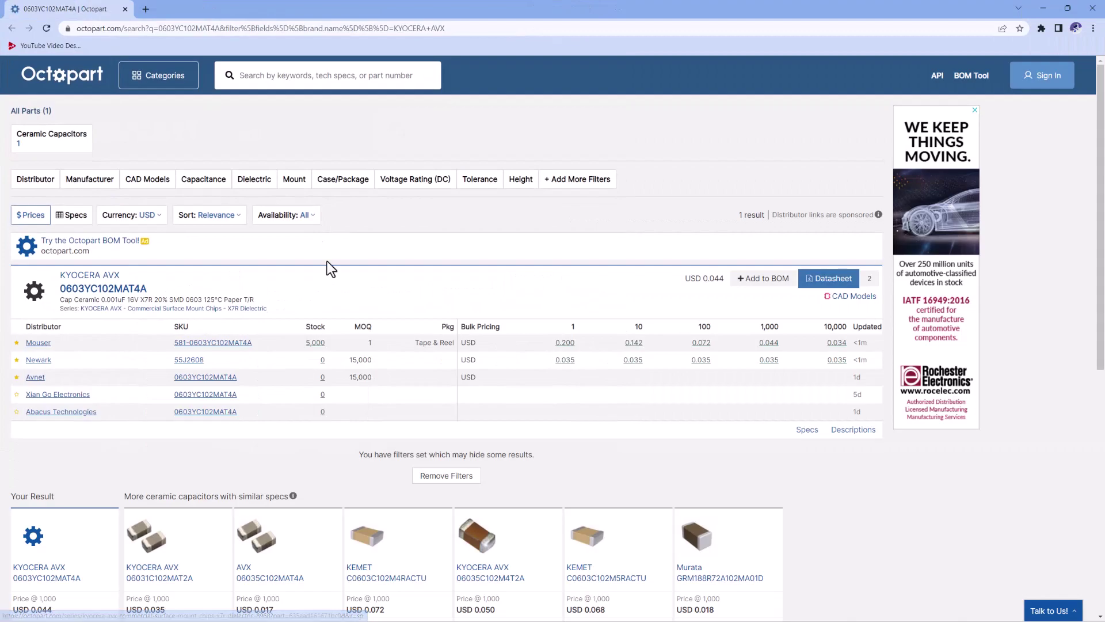
# Step: On Octopart, open the KYOCERA AVX 0603YC102MAT4A page at its CAD Models section
pyautogui.scroll(-2, 483, 310)
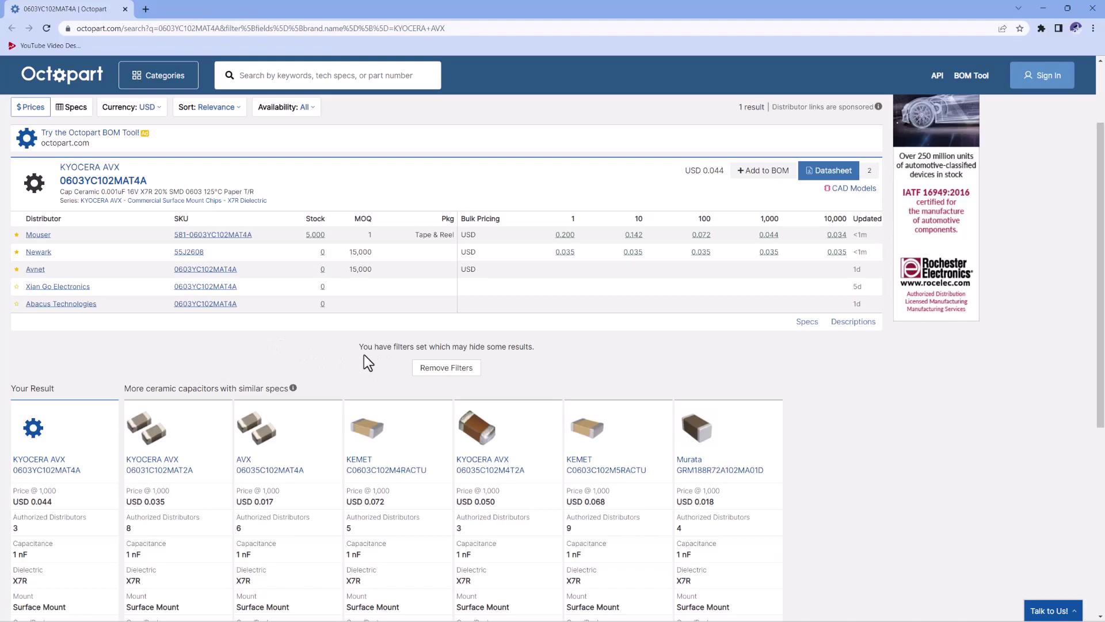
pyautogui.scroll(2, 704, 384)
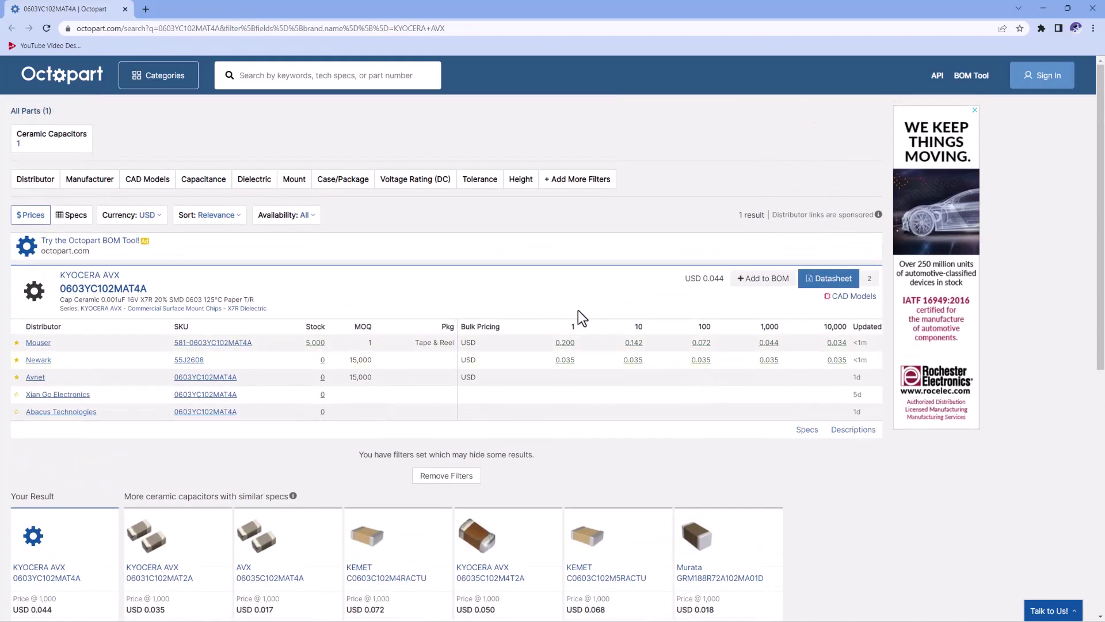
pyautogui.click(843, 297)
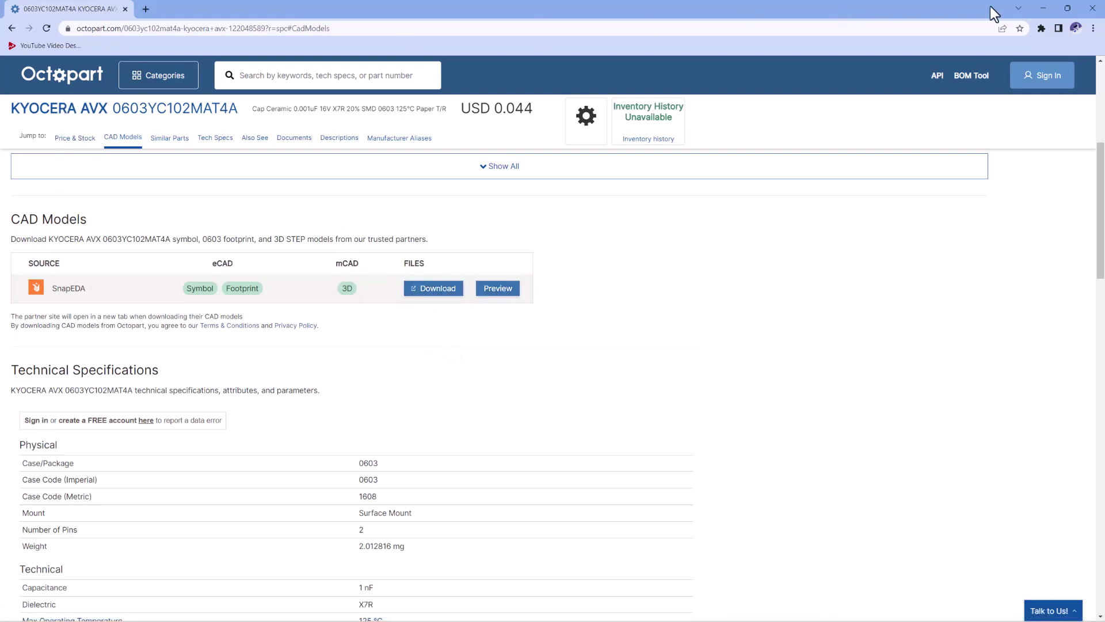
# Step: Add the Mouser offer as the symbol's supplier link, with Supplier Part Number 1 hidden
pyautogui.click(1045, 4)
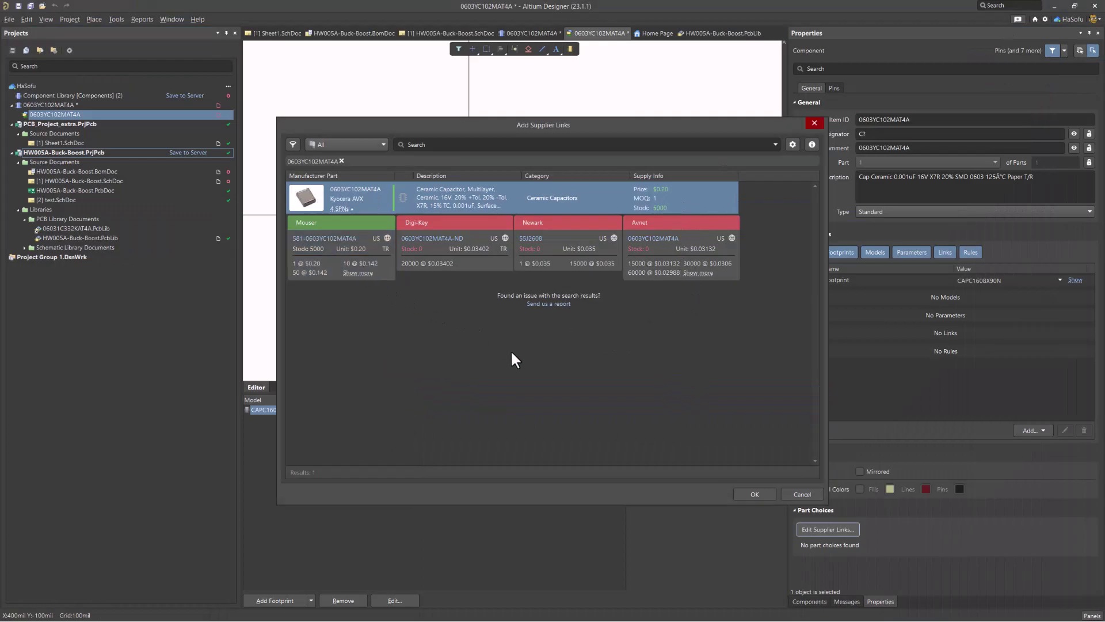
pyautogui.click(751, 494)
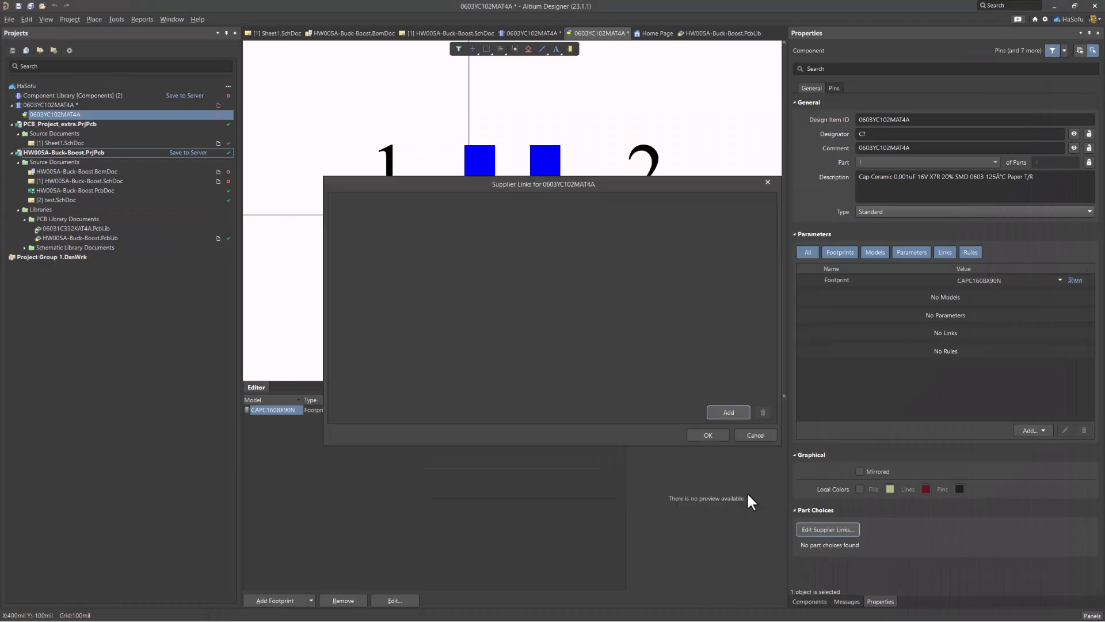
pyautogui.click(713, 434)
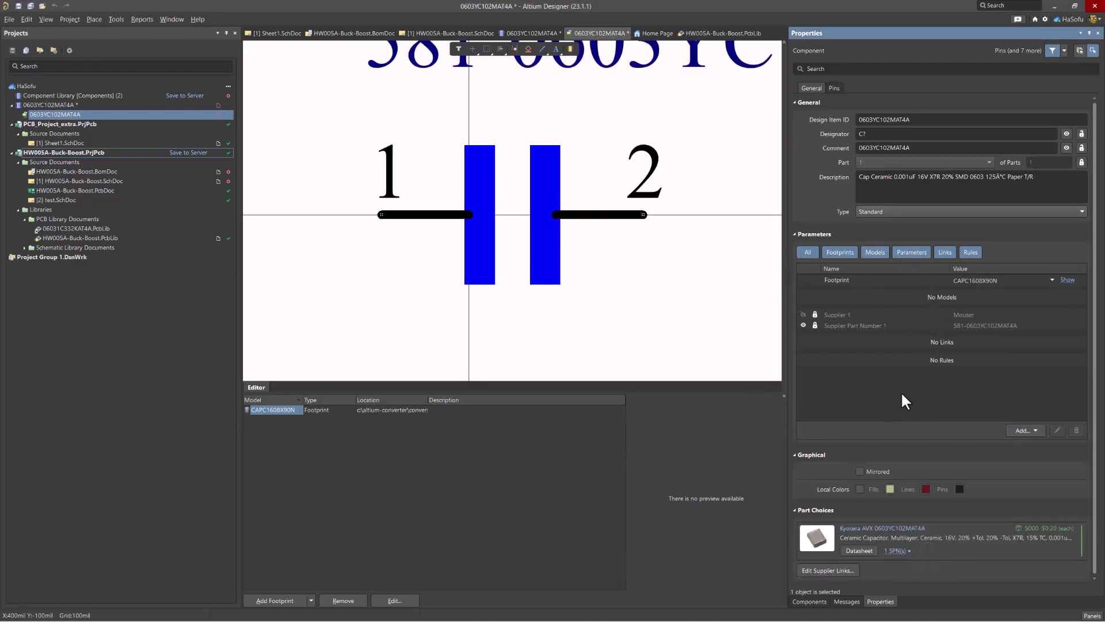
pyautogui.click(803, 325)
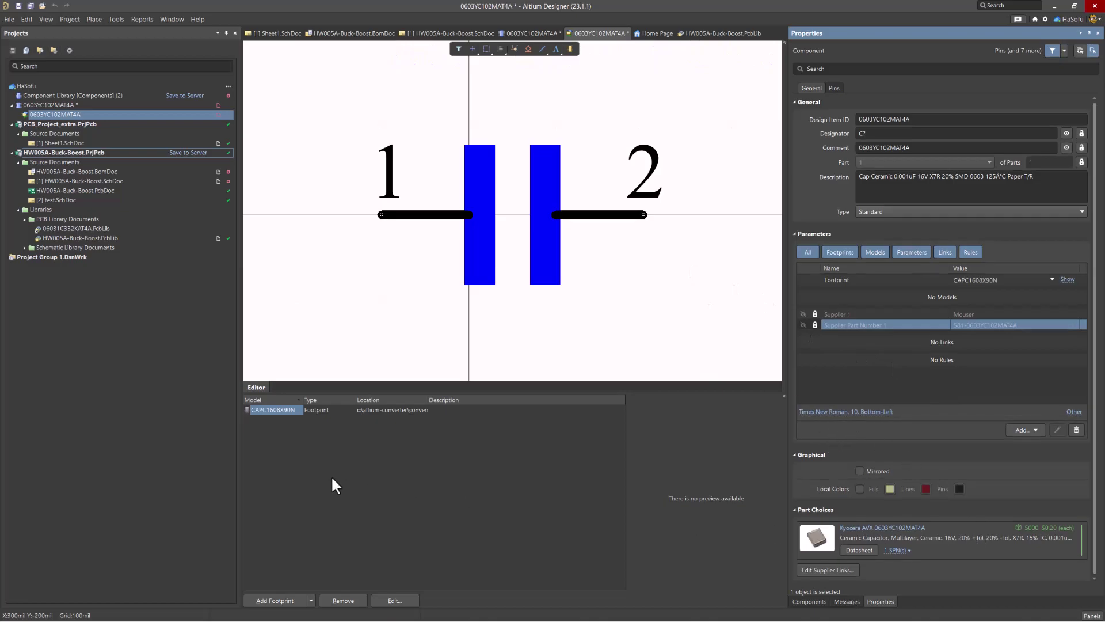
pyautogui.click(290, 411)
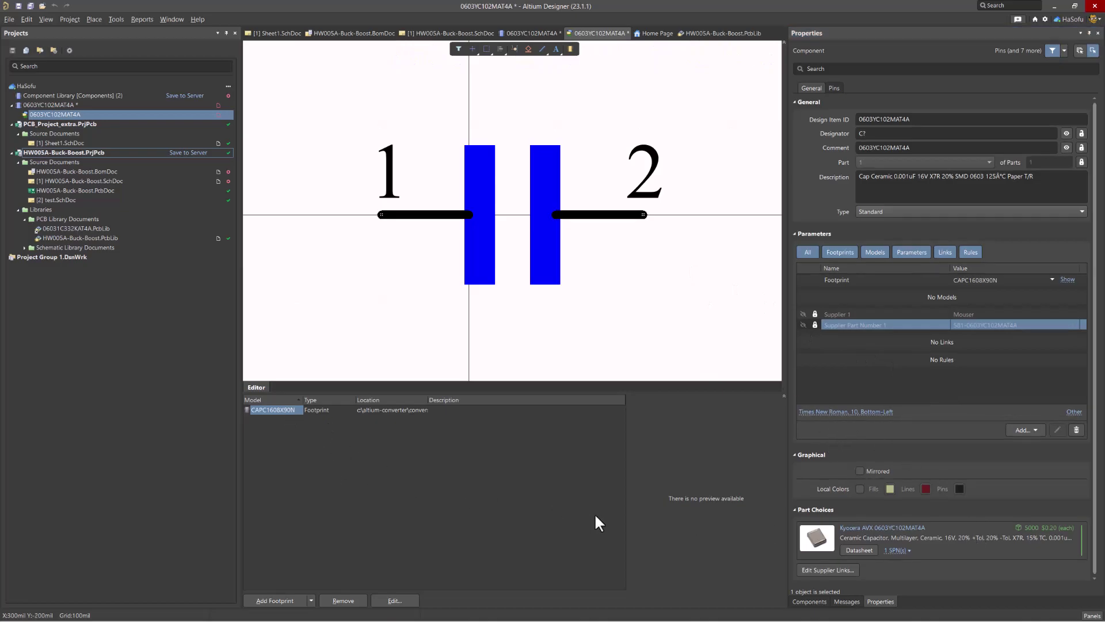
pyautogui.click(403, 601)
pyautogui.rightClick(602, 31)
# Step: Save the symbol, then apply Kyocera AVX 0603YC102MAT4A cloud parameters and datasheets to the component
pyautogui.click(613, 34)
pyautogui.click(536, 353)
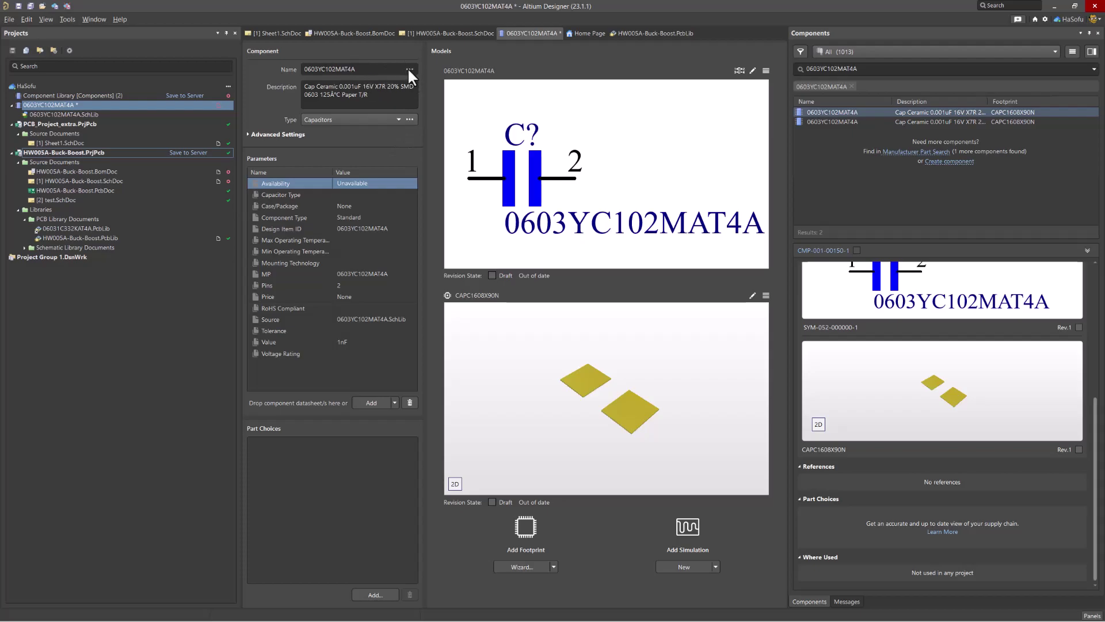
pyautogui.click(409, 70)
pyautogui.click(426, 145)
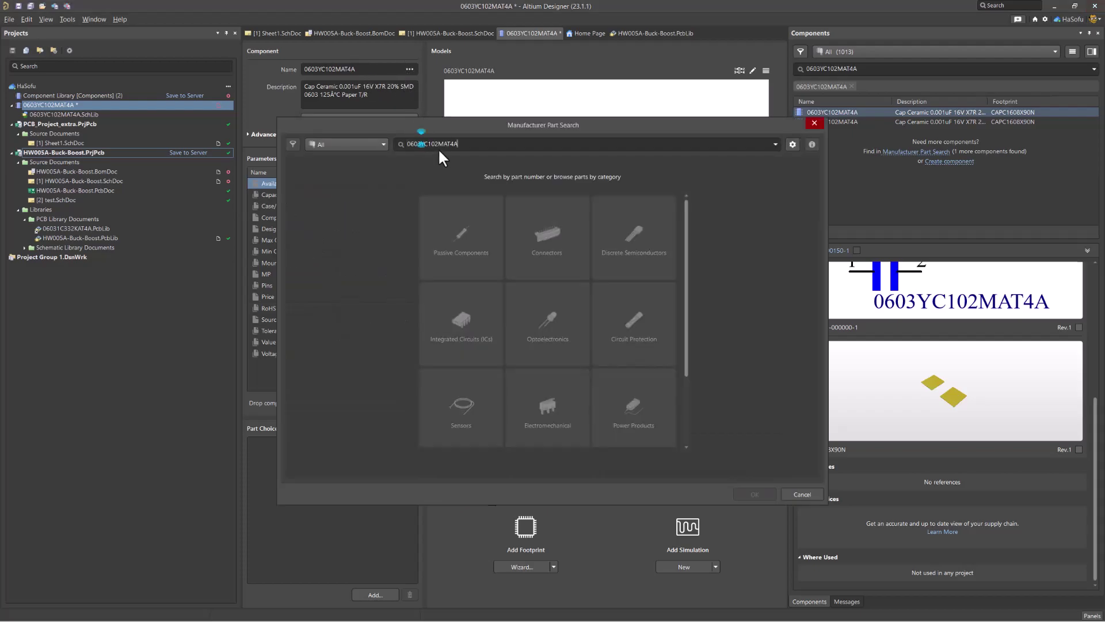
pyautogui.press('Return')
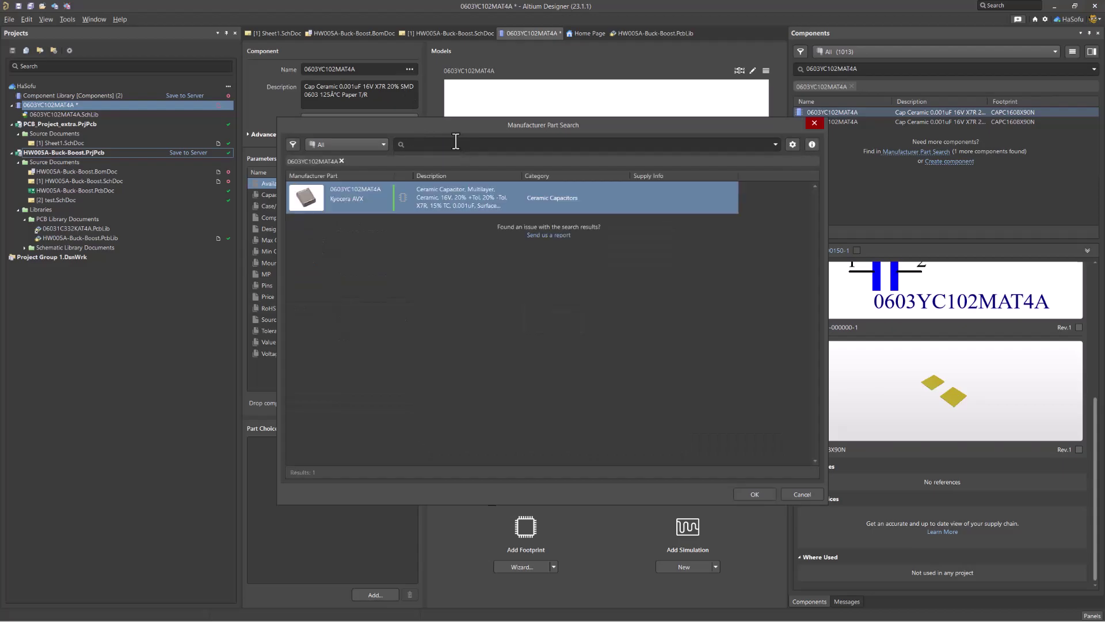
pyautogui.click(341, 209)
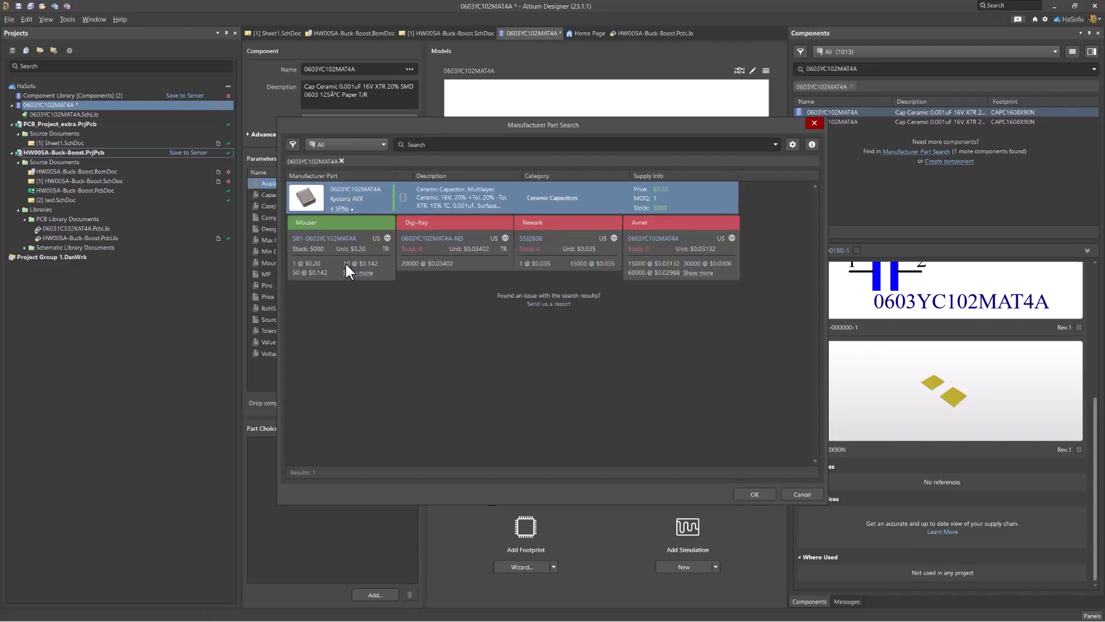
pyautogui.click(754, 494)
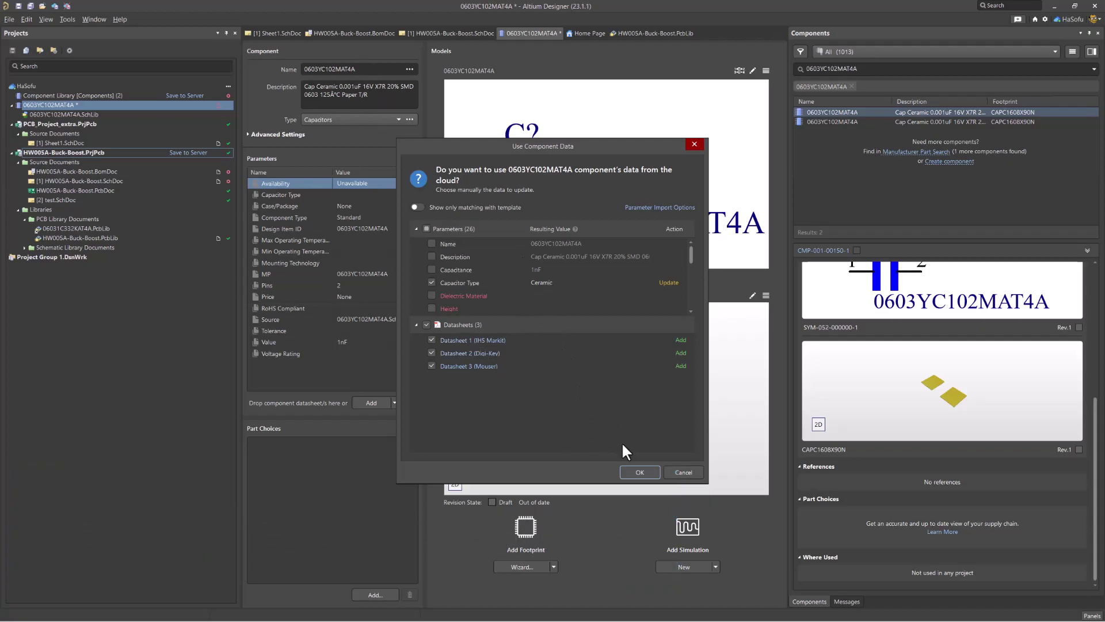
pyautogui.click(640, 473)
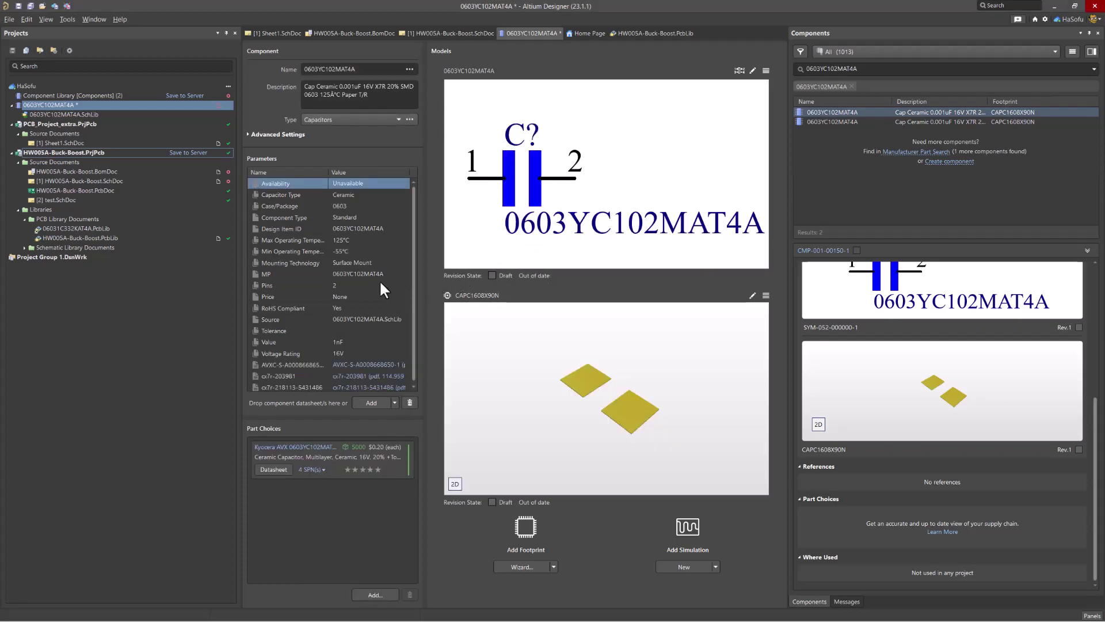
# Step: Set the capacitor's Tolerance parameter to 20%
pyautogui.scroll(-1, 368, 280)
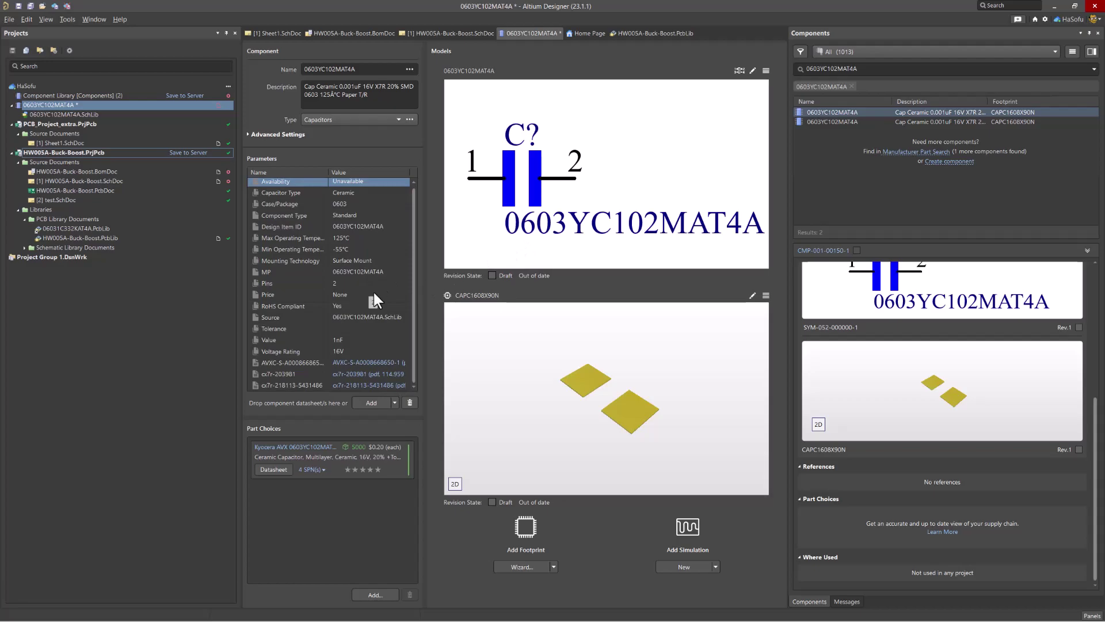
pyautogui.click(368, 327)
pyautogui.click(368, 327)
pyautogui.write('20')
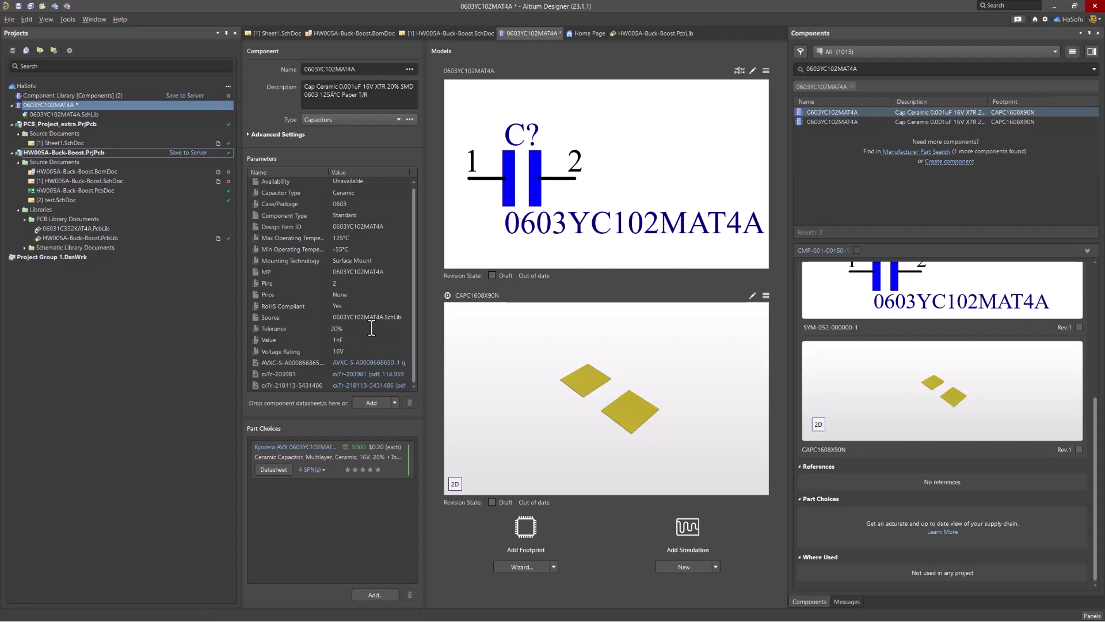
pyautogui.press('Return')
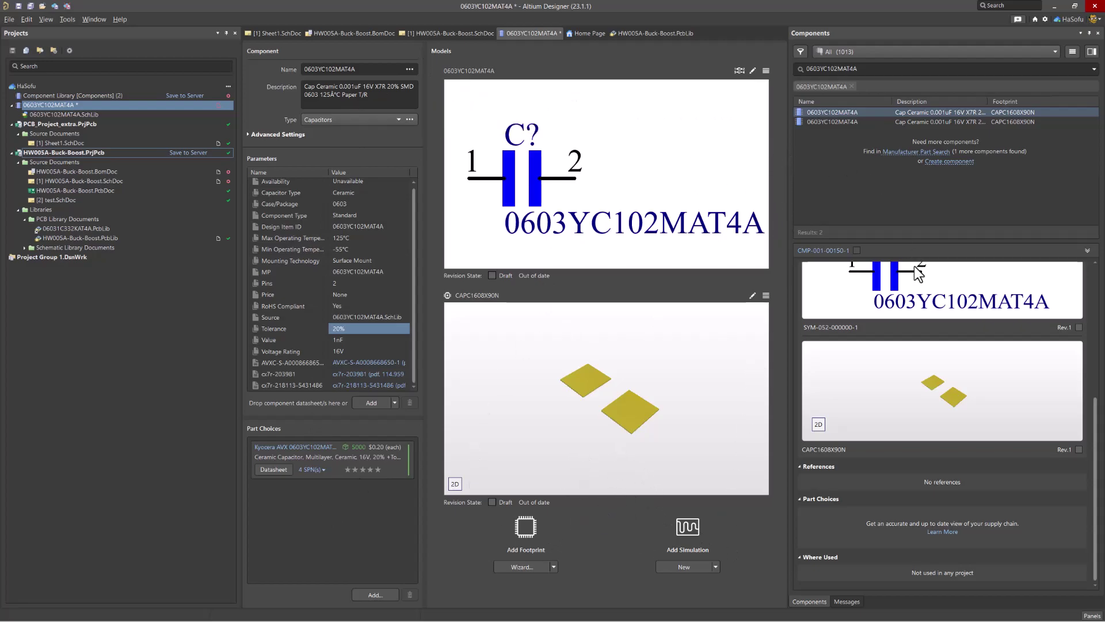
pyautogui.scroll(1, 922, 443)
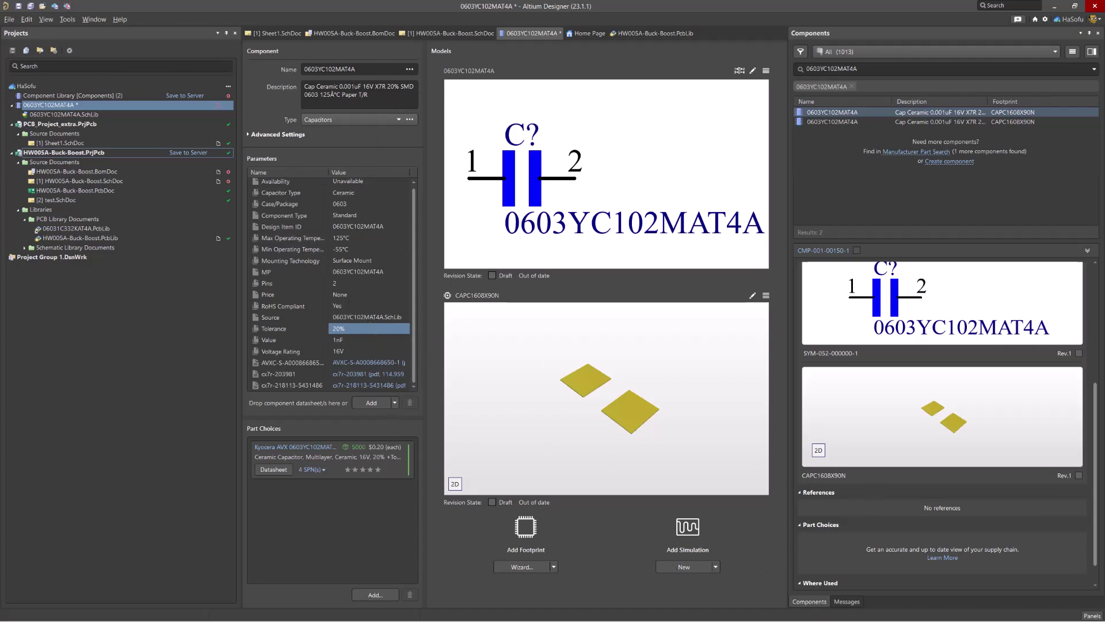
pyautogui.click(276, 134)
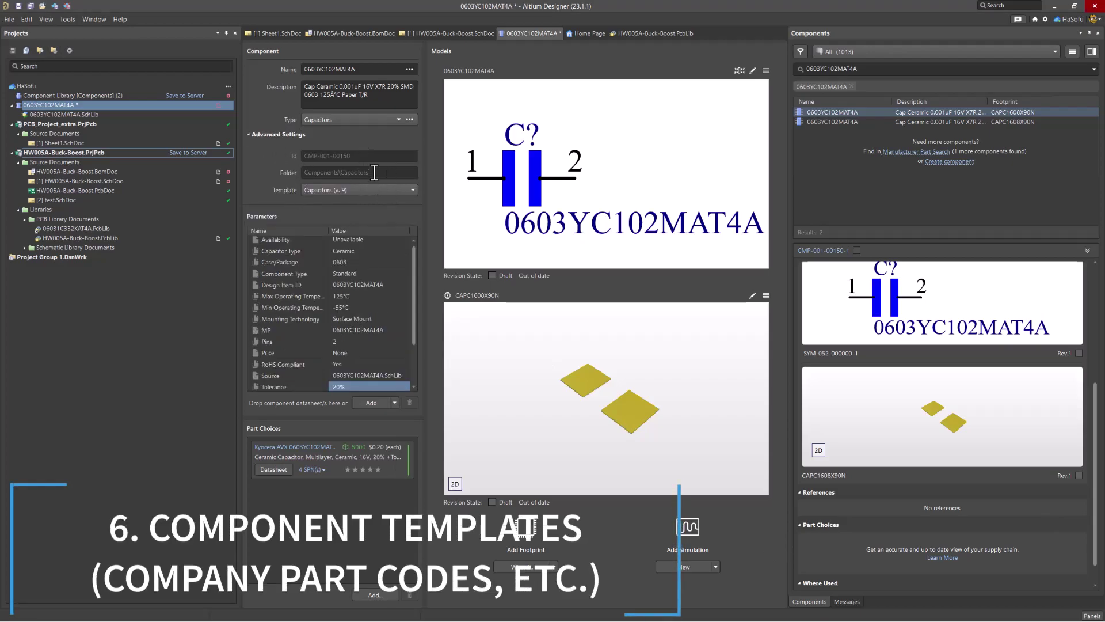
pyautogui.click(384, 194)
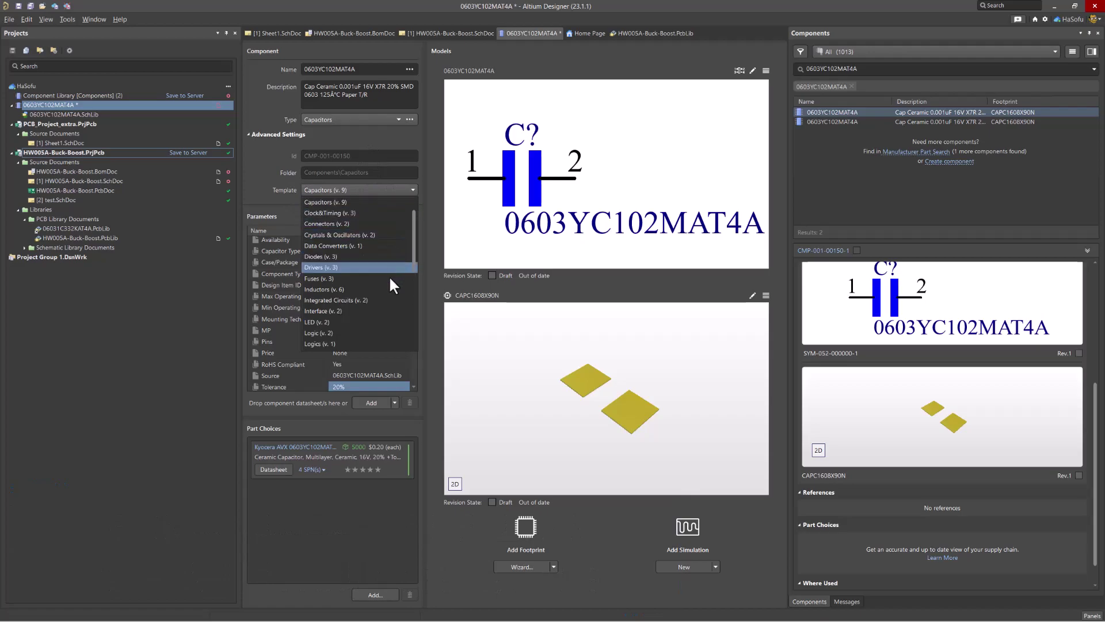
pyautogui.scroll(5, 388, 277)
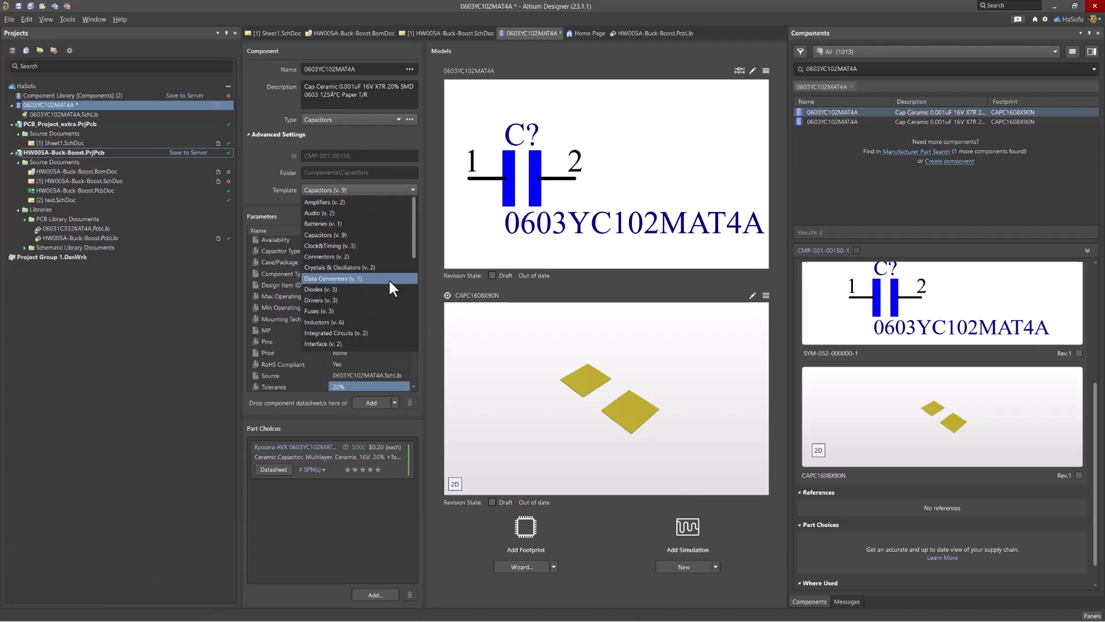
pyautogui.click(351, 188)
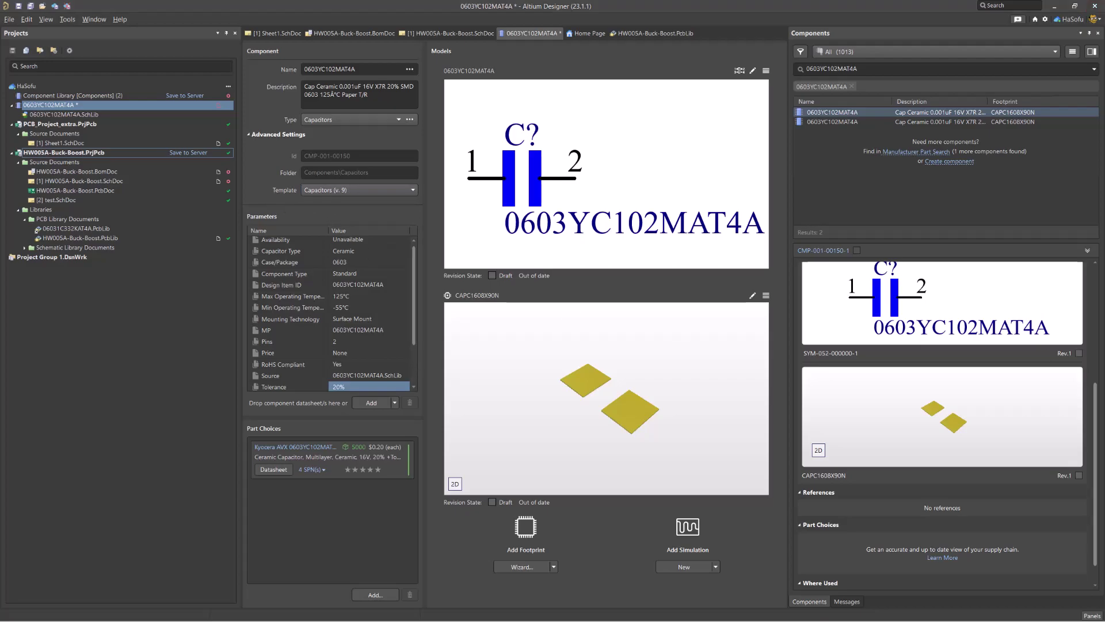
# Step: Try saving the capacitor to the server, then cancel the release after validation errors
pyautogui.rightClick(540, 33)
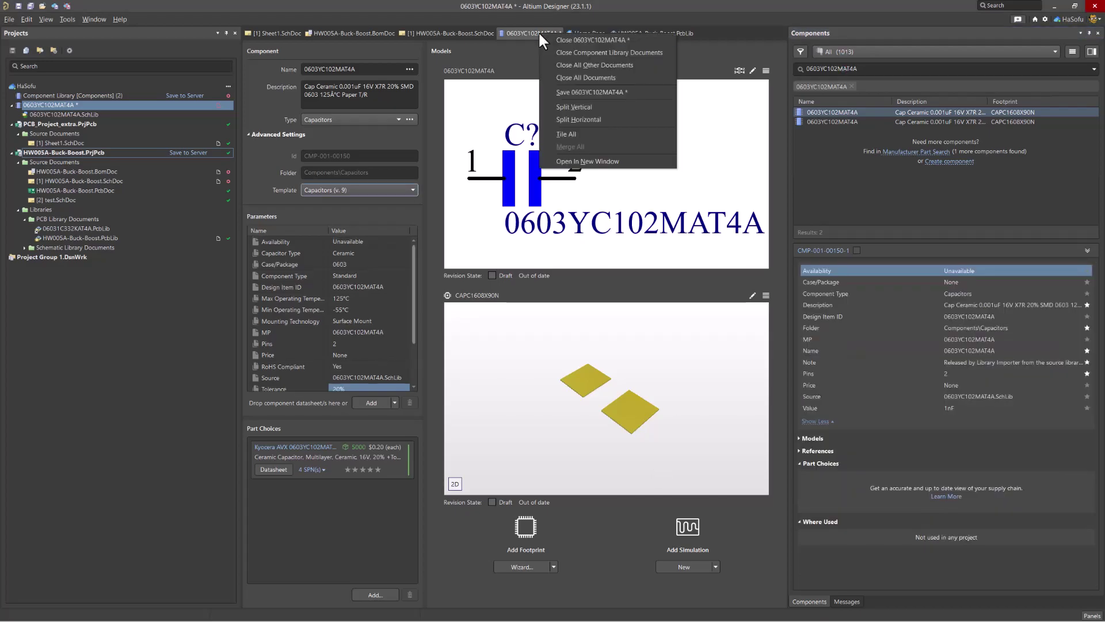
pyautogui.click(582, 40)
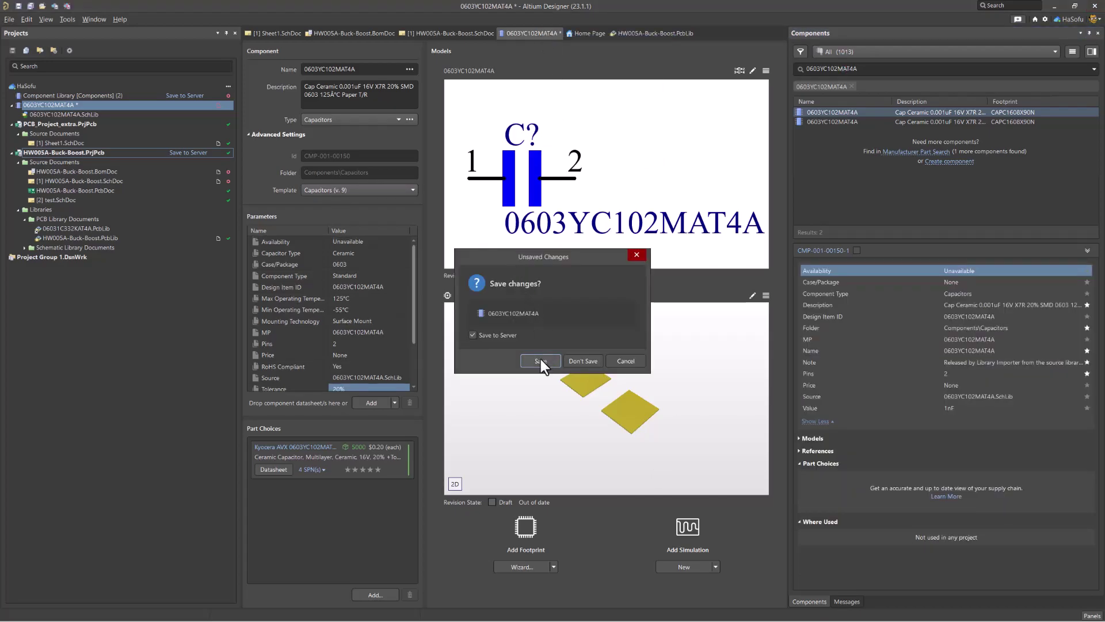
pyautogui.click(541, 359)
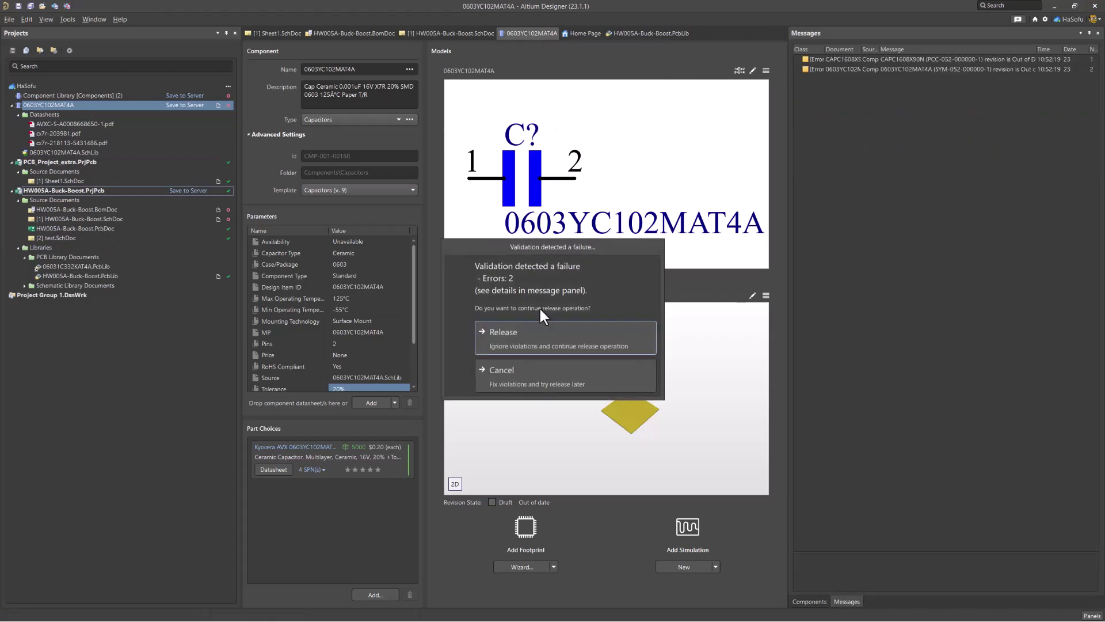
pyautogui.click(538, 377)
# Step: Update the schematic symbol model to its latest revision
pyautogui.click(896, 59)
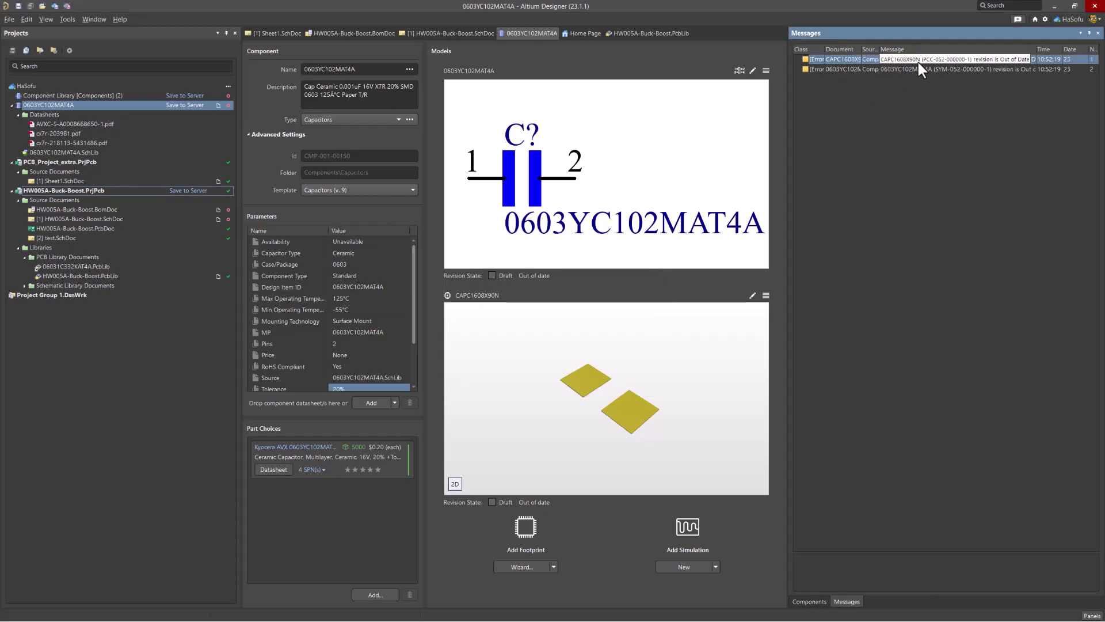
pyautogui.click(766, 70)
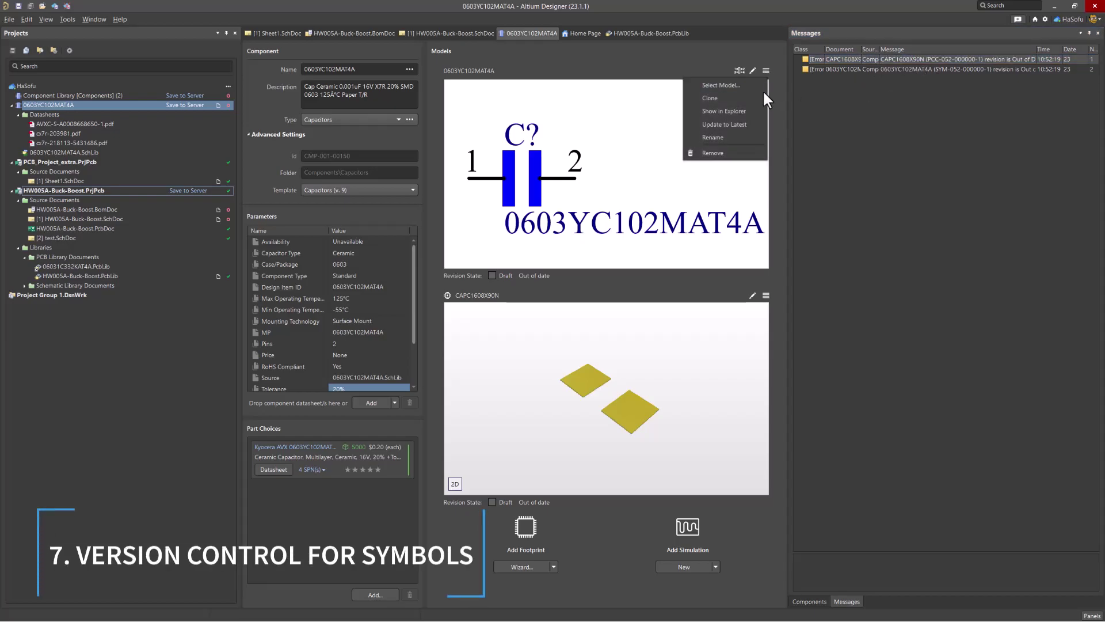
pyautogui.click(742, 124)
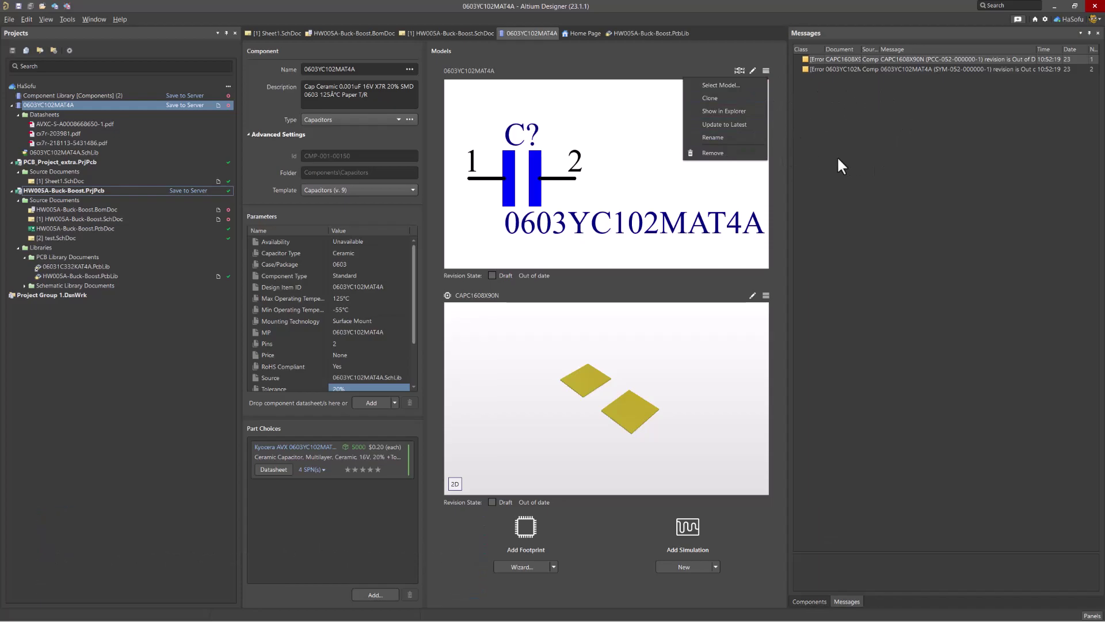
# Step: Finish the symbol update and bring the footprint model to its latest revision
pyautogui.click(732, 123)
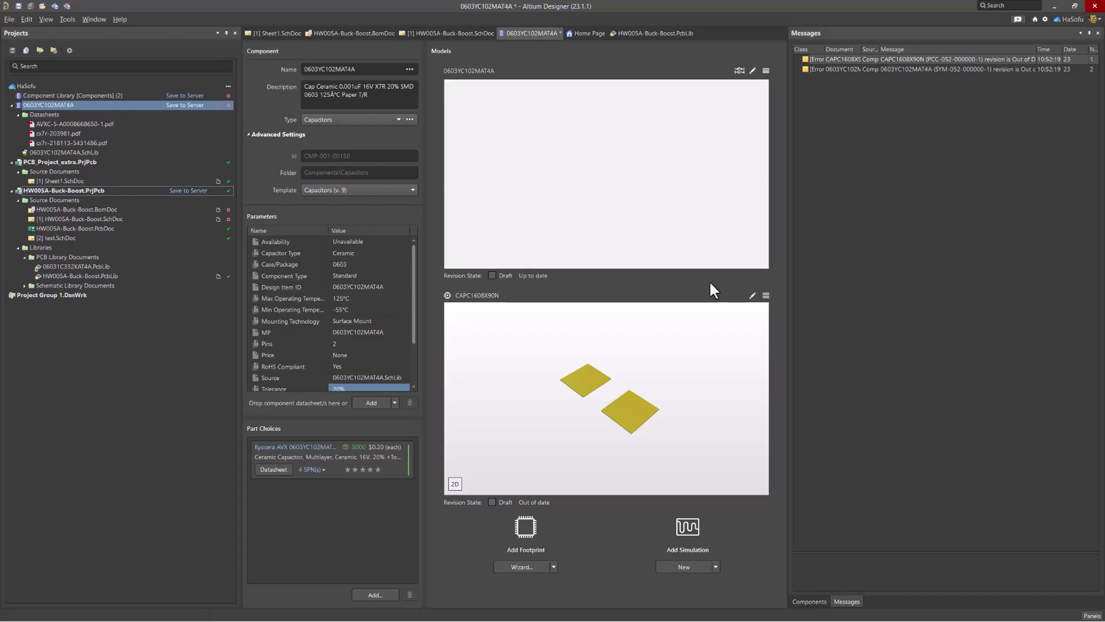
pyautogui.click(766, 297)
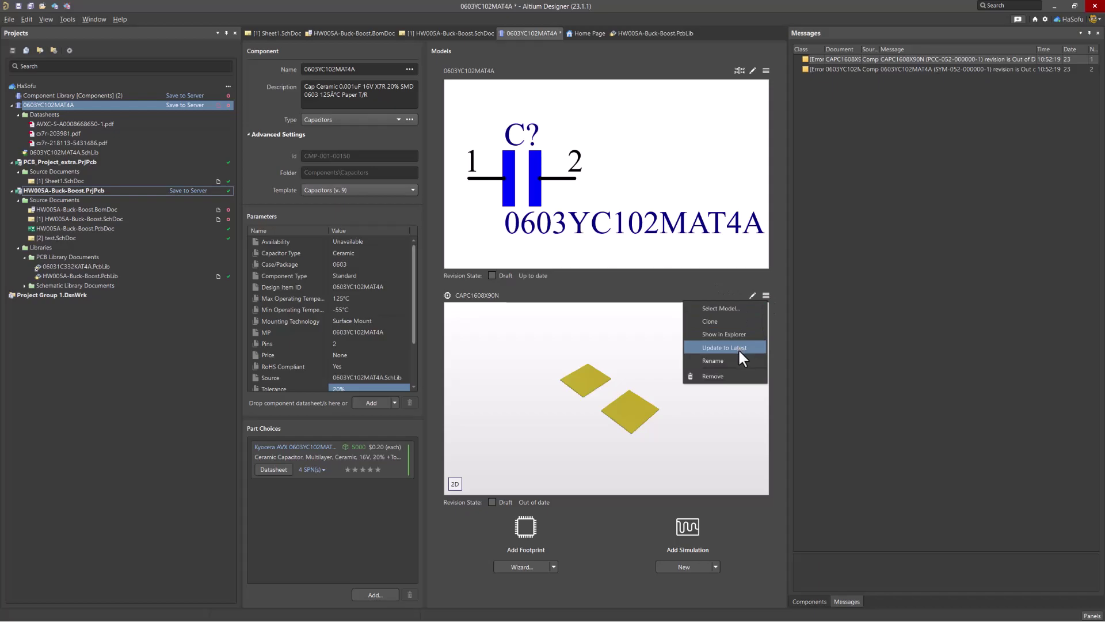
pyautogui.click(738, 348)
pyautogui.click(803, 231)
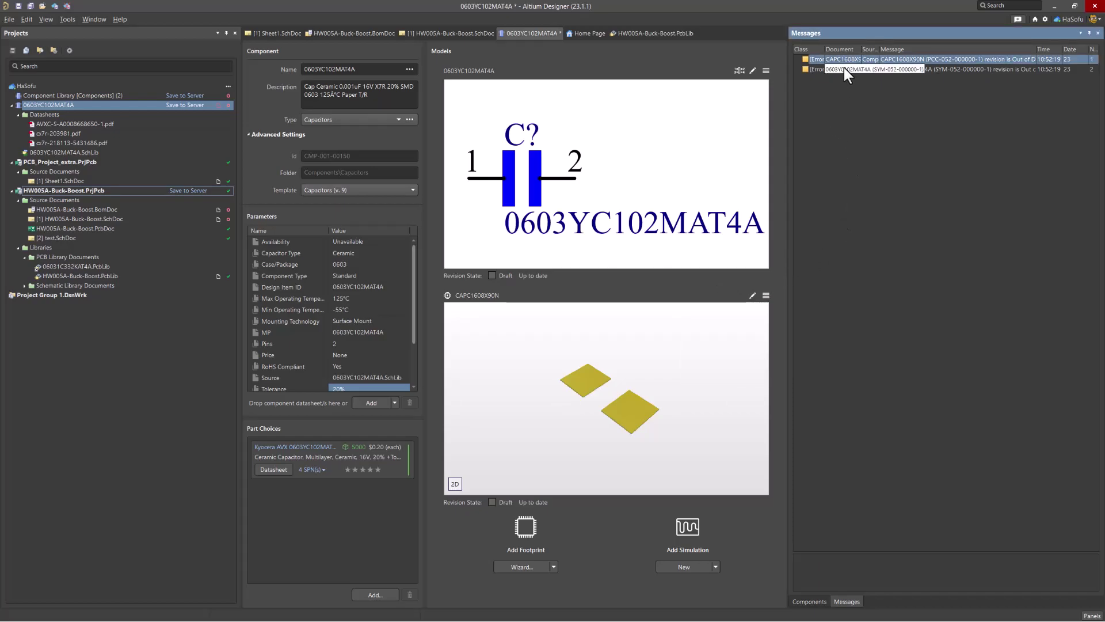
pyautogui.click(679, 55)
# Step: Save and close the capacitor, releasing it with the note 'updated datasheets'
pyautogui.rightClick(547, 35)
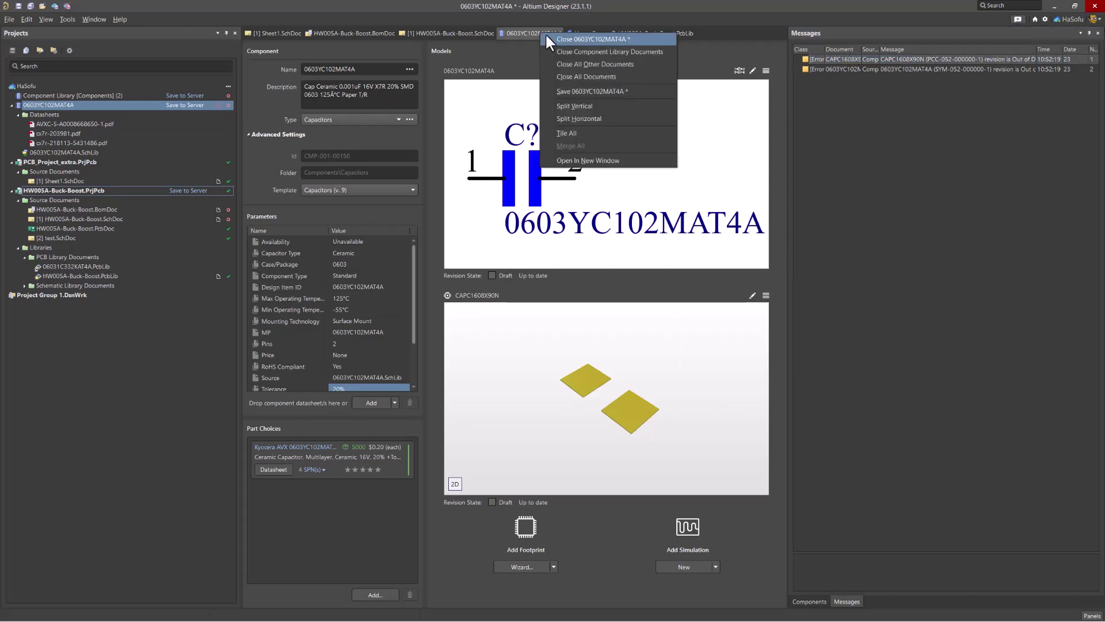
pyautogui.click(567, 91)
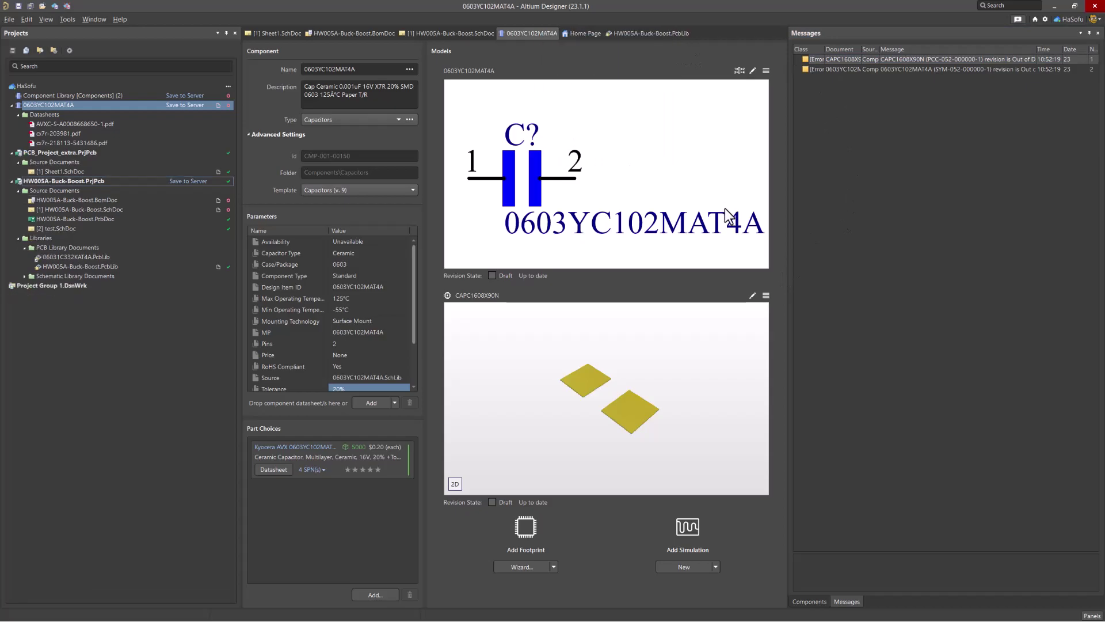
pyautogui.rightClick(542, 32)
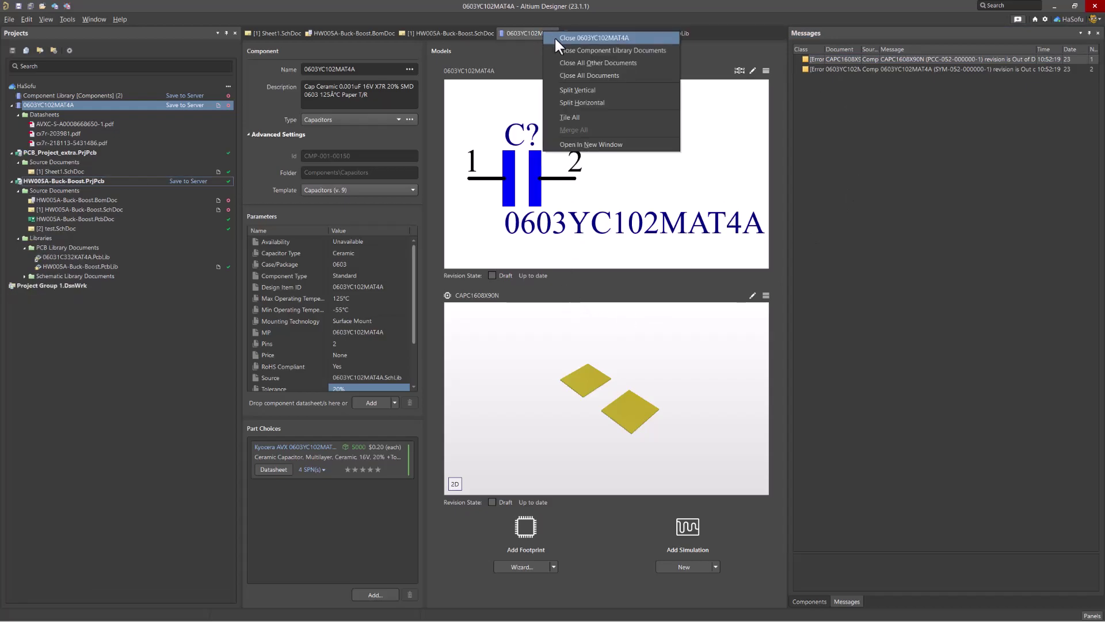
pyautogui.click(554, 37)
pyautogui.click(536, 352)
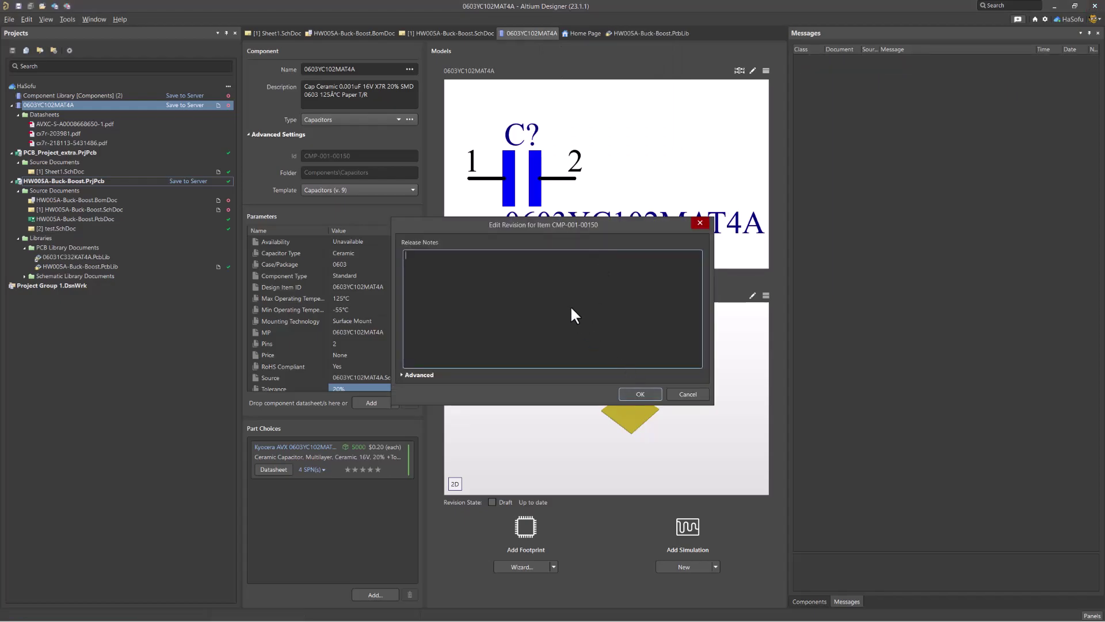
pyautogui.write('updated datasheets')
pyautogui.hotkey('ctrl', 'Return')
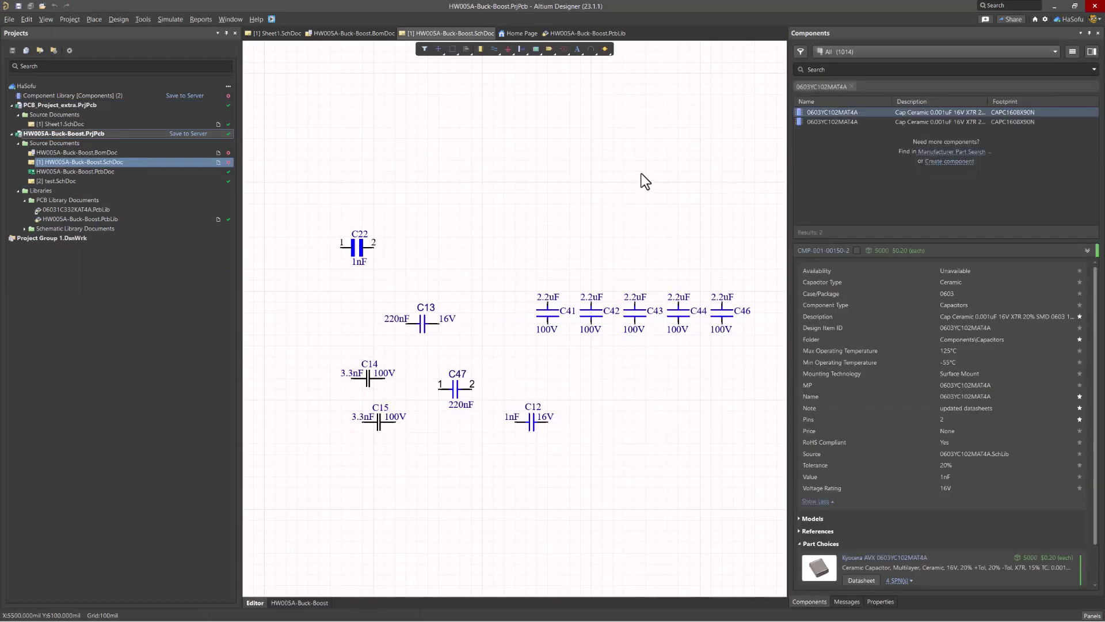
# Step: Delete capacitor C22 and select the other 0603YC102MAT4A entry in the Components panel
pyautogui.scroll(-2, 967, 555)
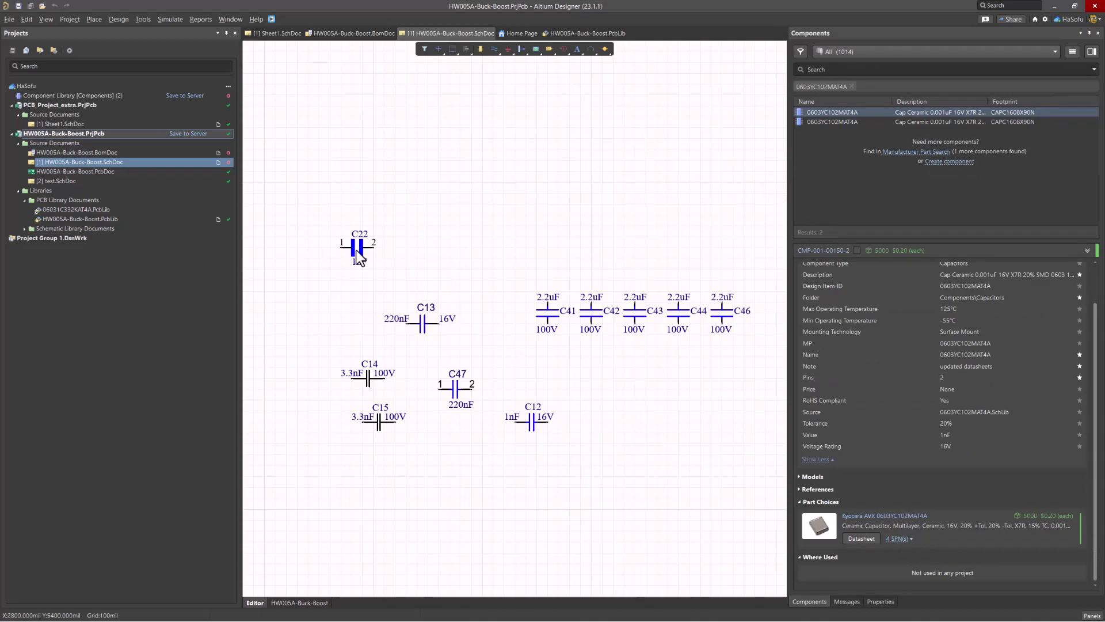
pyautogui.press('Delete')
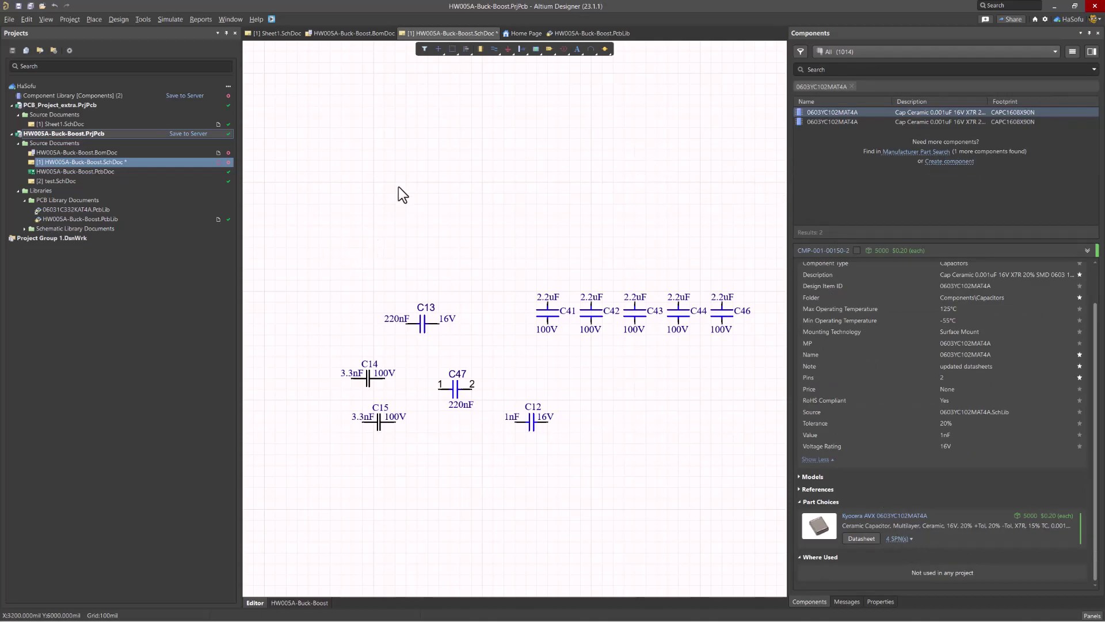
pyautogui.click(851, 119)
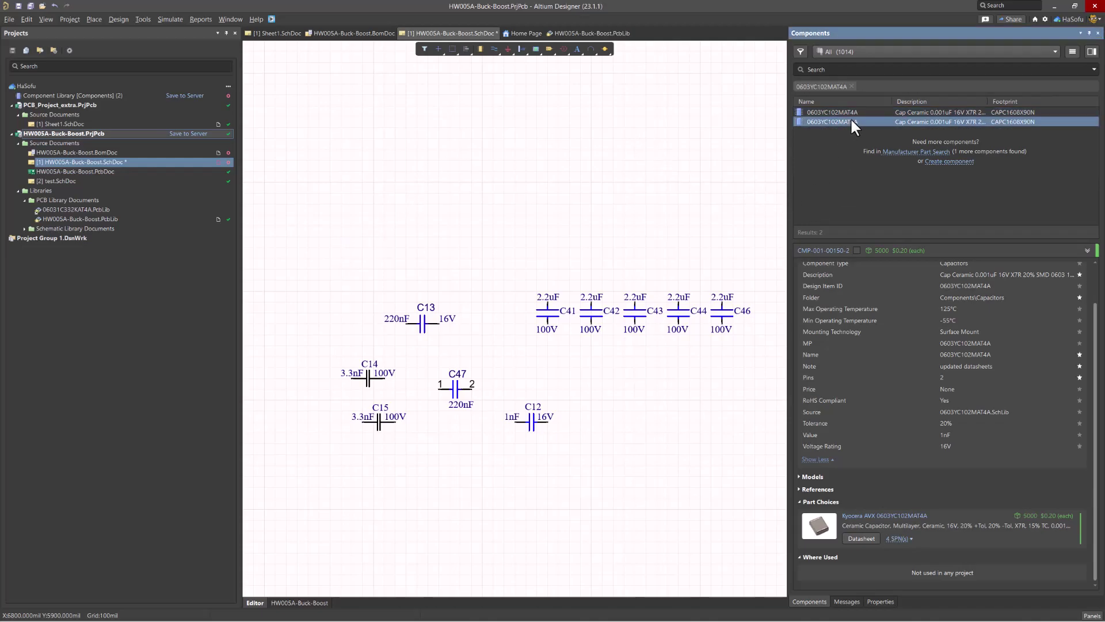
# Step: Search components for 0.001, select the second 0603YC102MAT4A result, and expand the panel
pyautogui.click(851, 85)
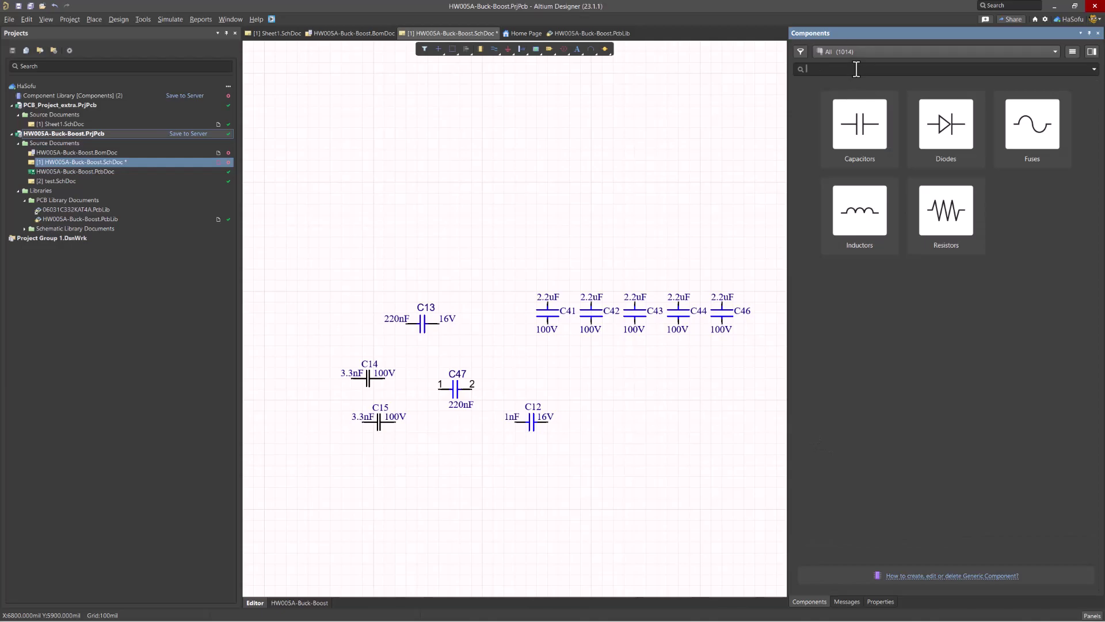
pyautogui.click(857, 69)
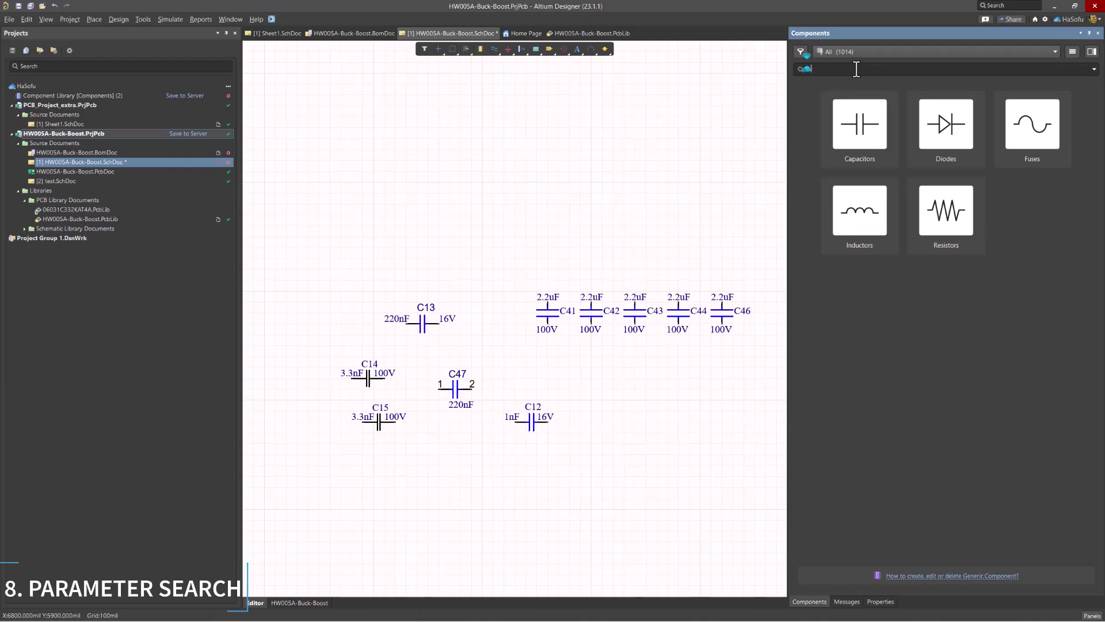
pyautogui.write('0.0')
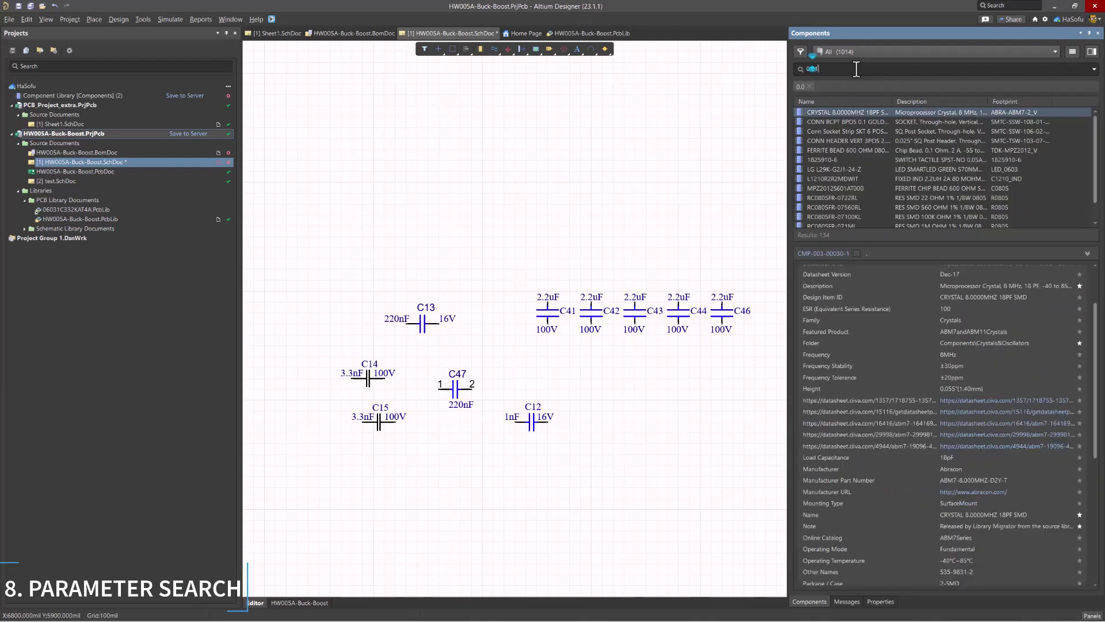
pyautogui.write('01')
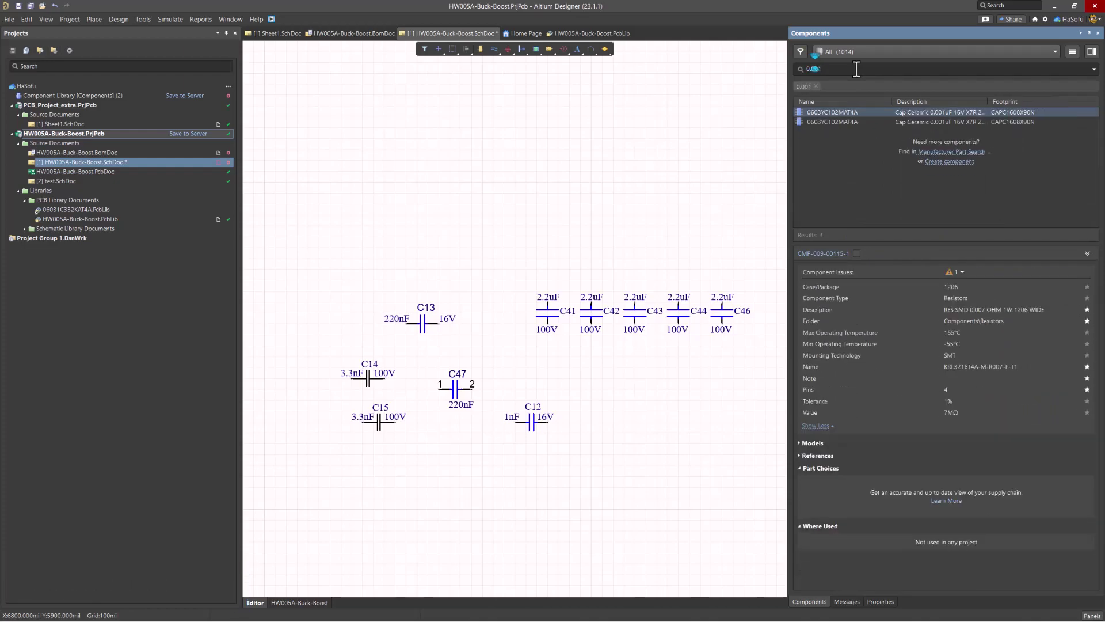
pyautogui.click(831, 119)
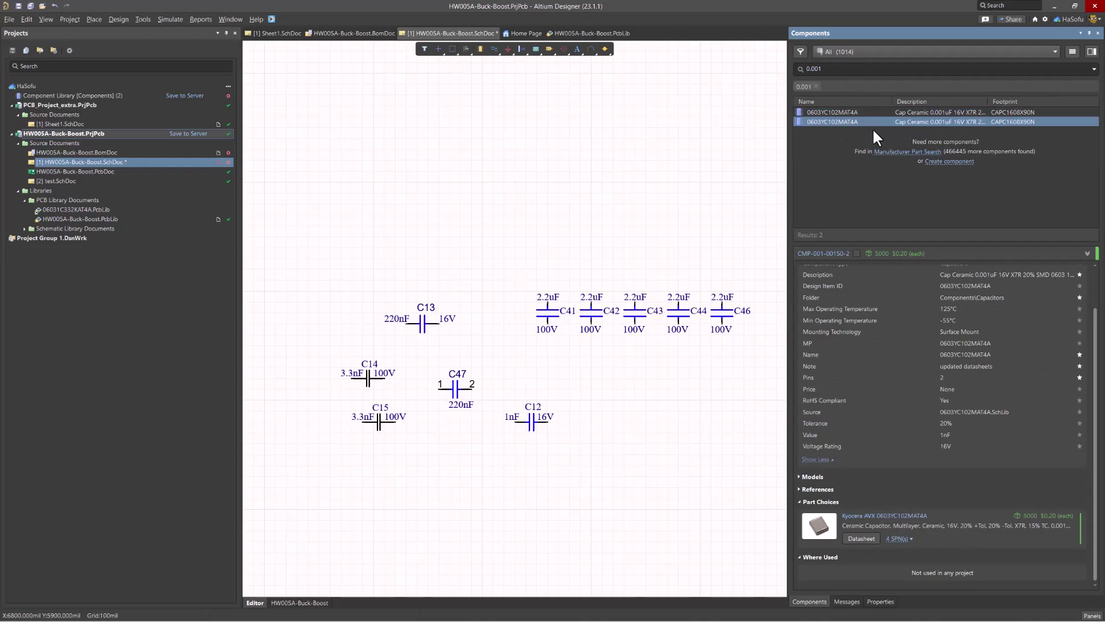
pyautogui.click(1090, 52)
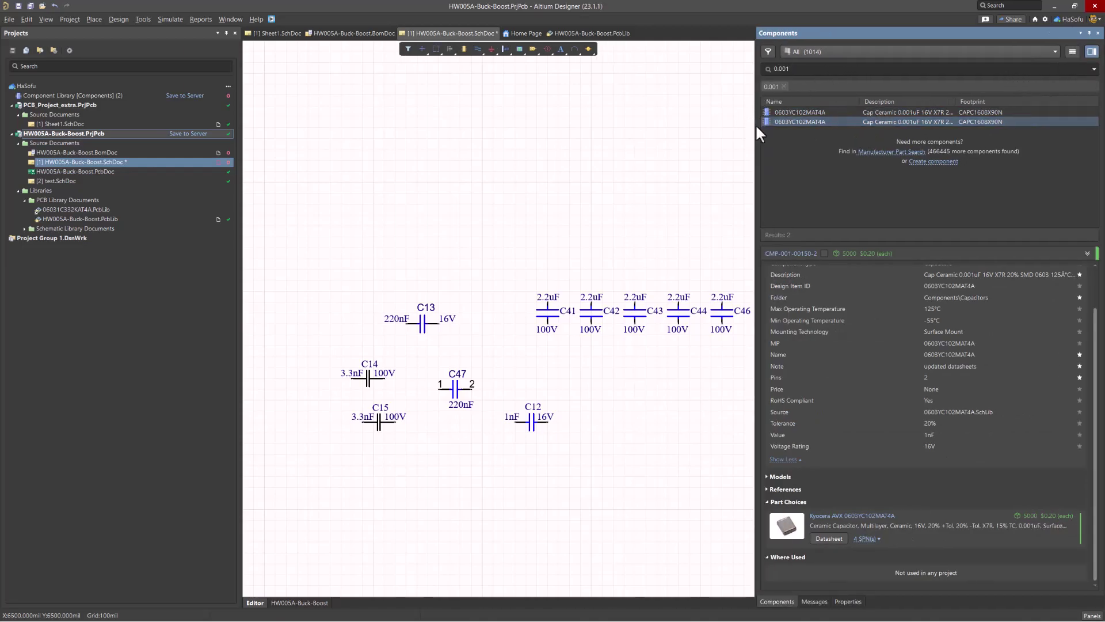
# Step: Enlarge the details pane and scroll the first 0603YC102MAT4A's details to its Where Used section
pyautogui.moveTo(756, 126); pyautogui.dragTo(324, 136)
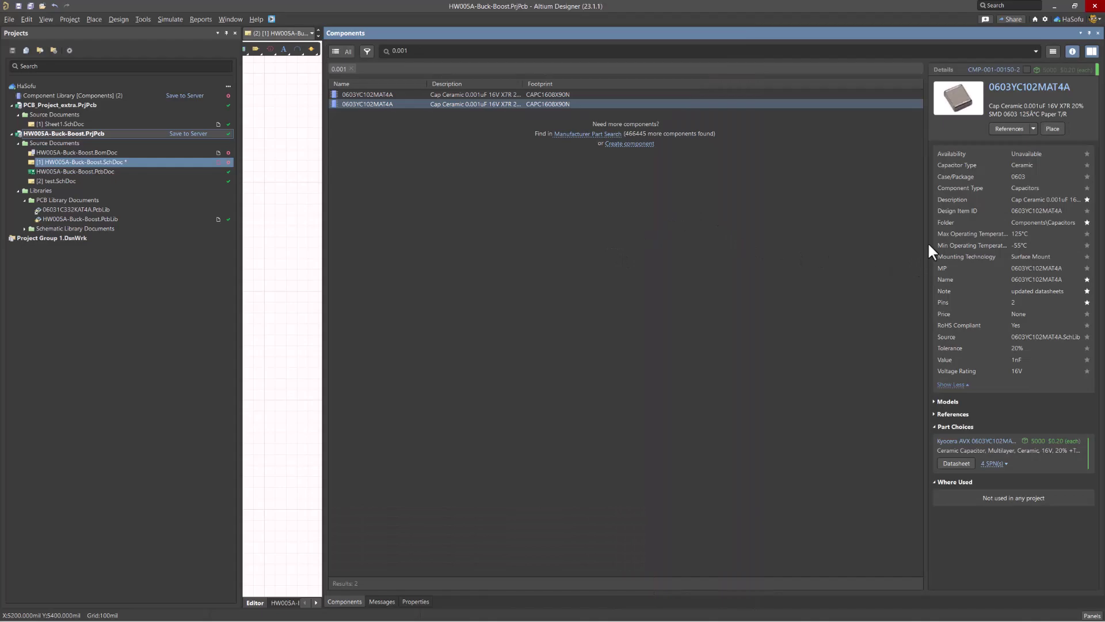
pyautogui.moveTo(927, 241); pyautogui.dragTo(600, 227)
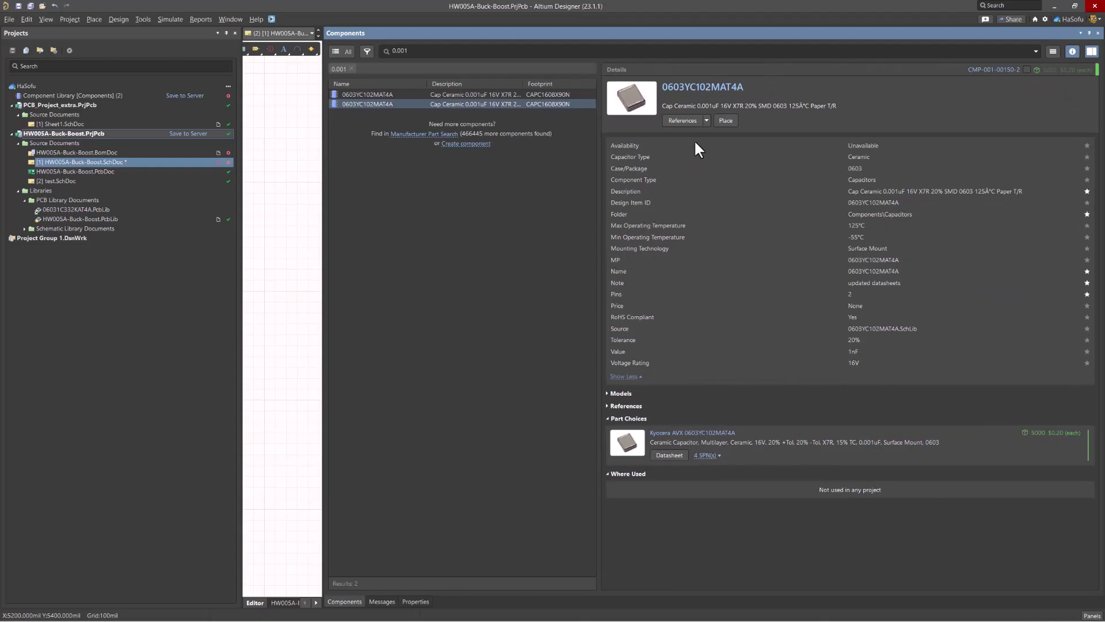
pyautogui.click(706, 120)
pyautogui.click(479, 92)
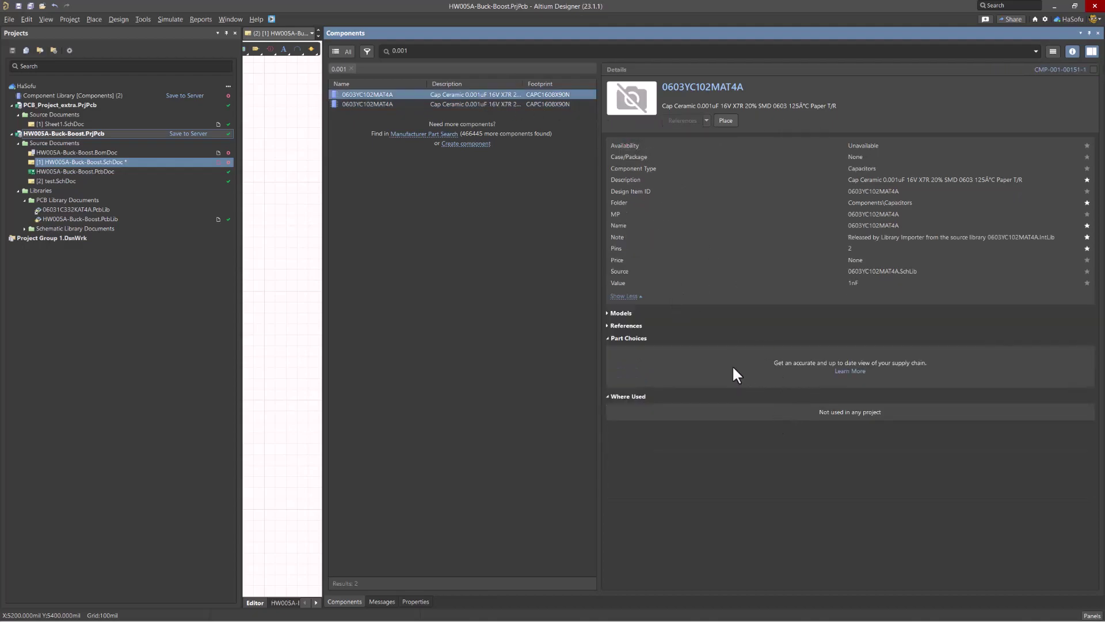
pyautogui.click(618, 313)
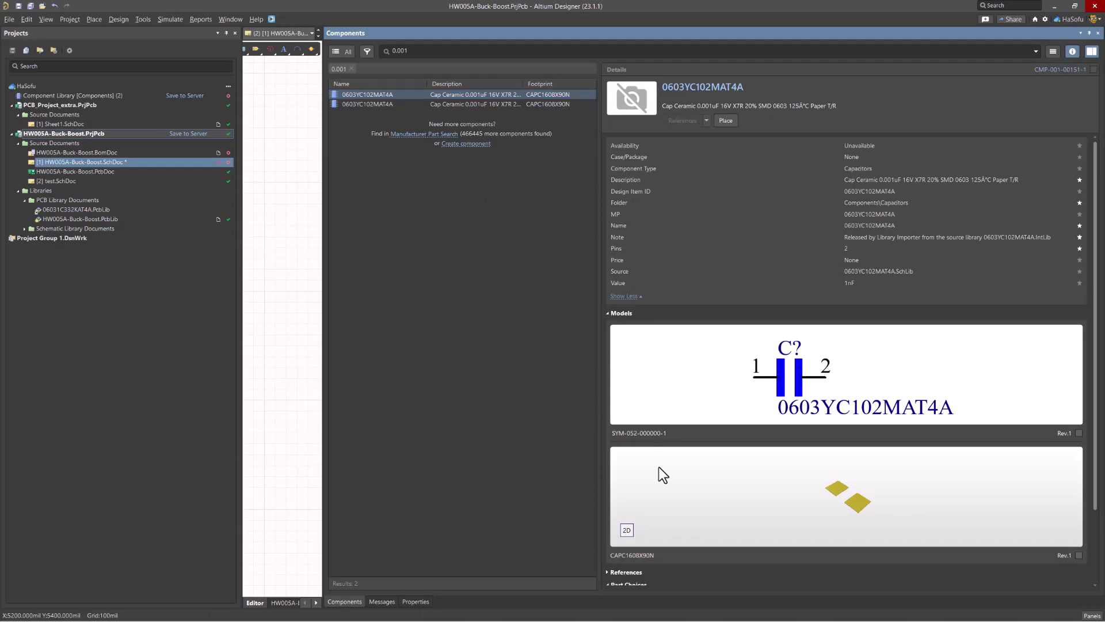
pyautogui.click(627, 574)
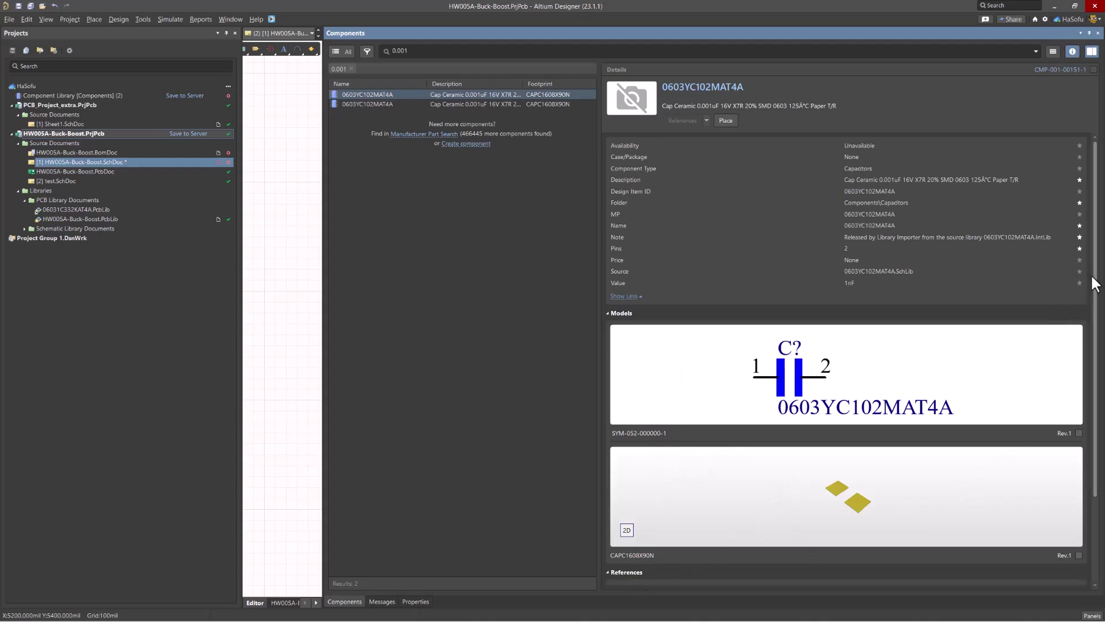
pyautogui.scroll(-2, 1082, 288)
pyautogui.scroll(-1, 881, 547)
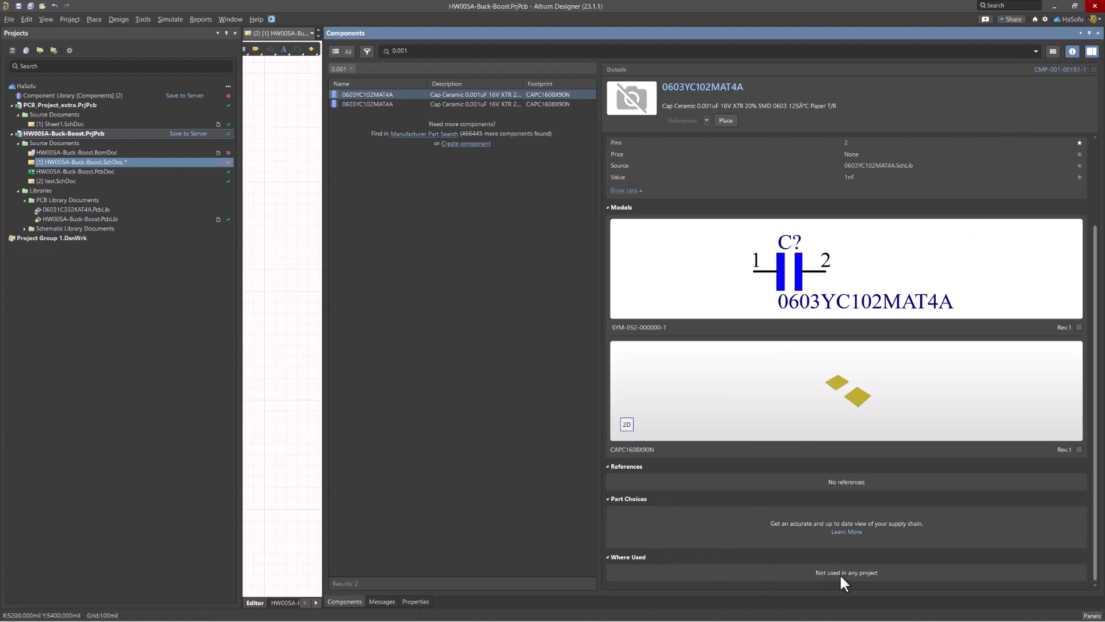
# Step: Place one 0603YC102MAT4A capacitor on the HW005A-Buck-Boost schematic sheet
pyautogui.rightClick(361, 94)
pyautogui.click(337, 99)
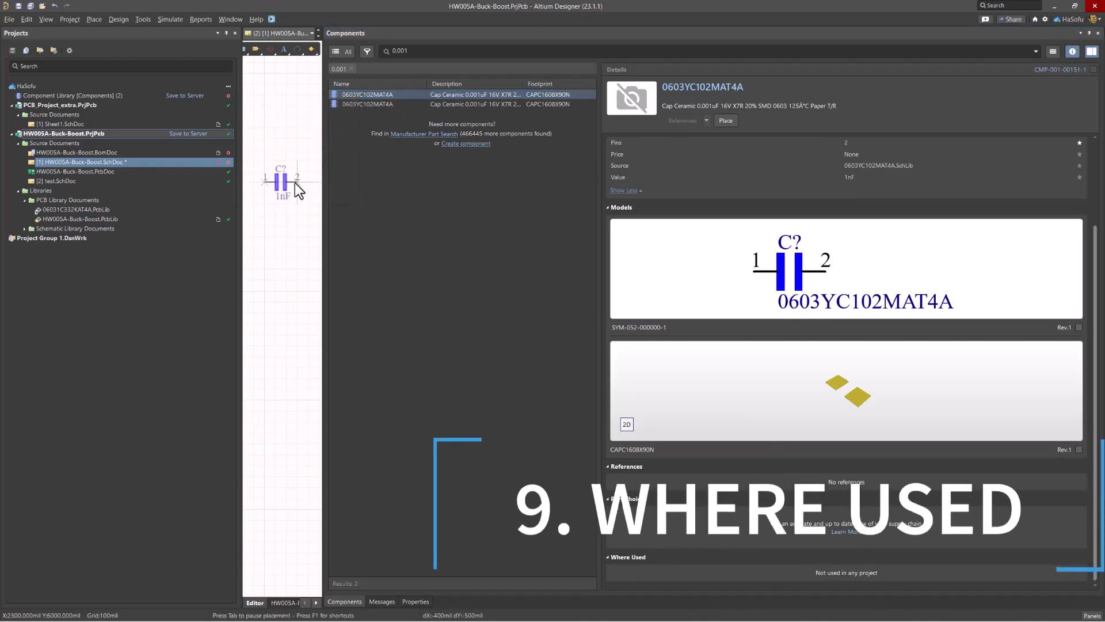
pyautogui.click(299, 175)
pyautogui.rightClick(289, 269)
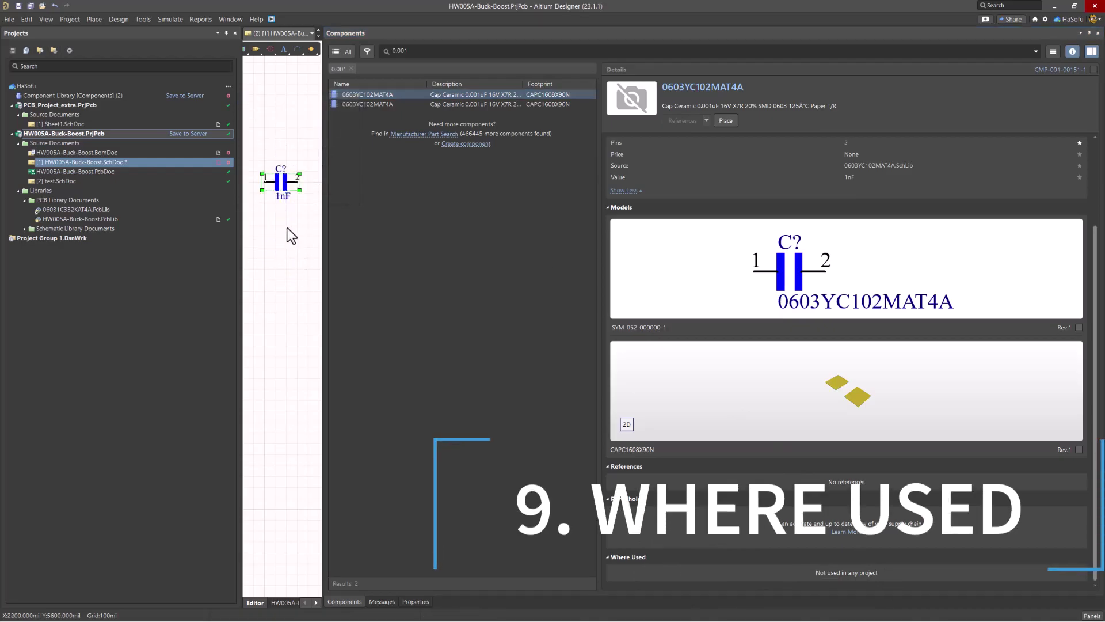
# Step: Give the placed capacitor designator C11 and save the schematic
pyautogui.doubleClick(281, 173)
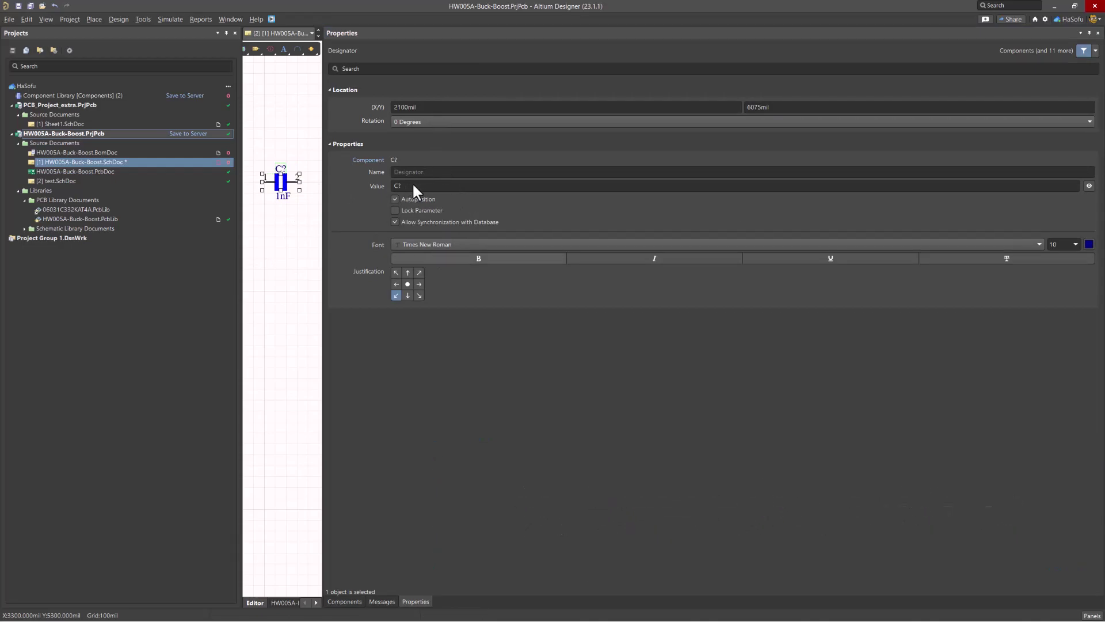
pyautogui.click(291, 120)
pyautogui.rightClick(291, 119)
pyautogui.click(279, 126)
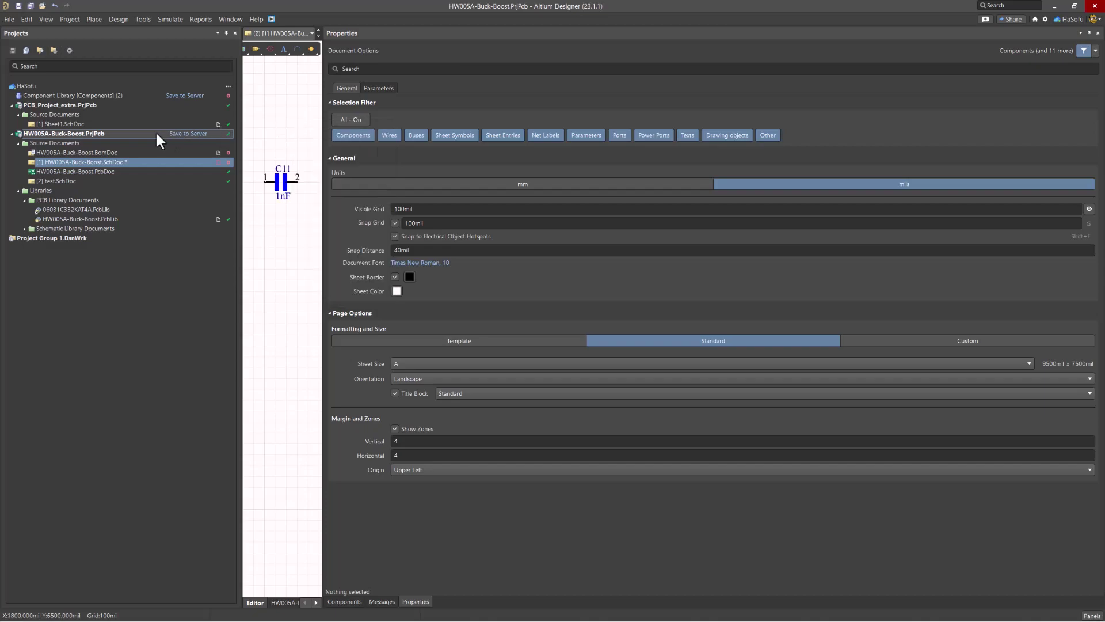
pyautogui.click(31, 5)
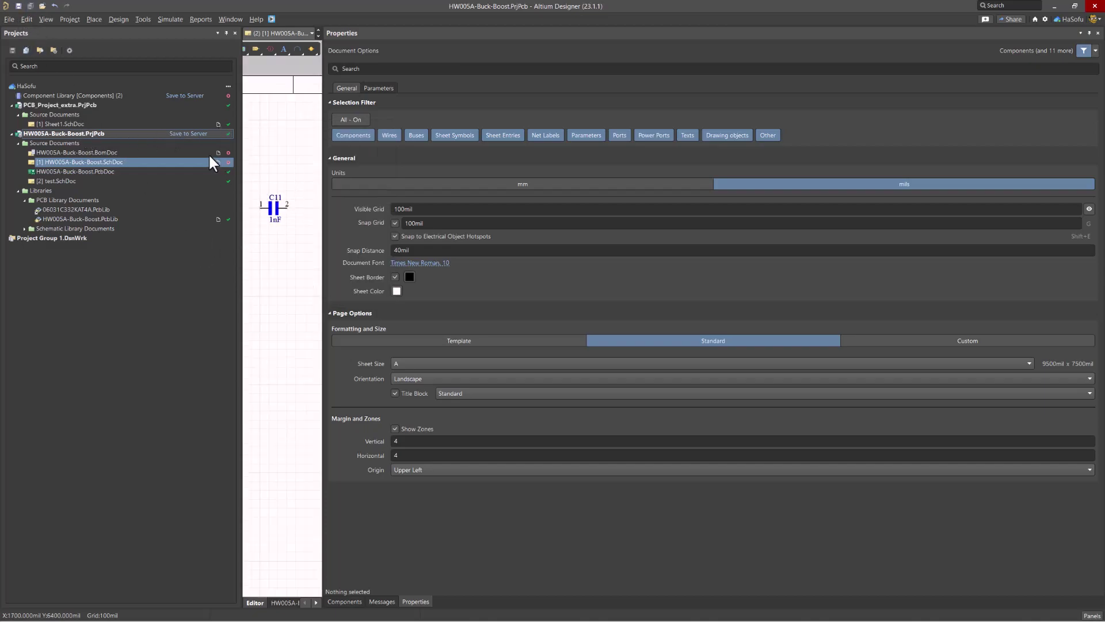
# Step: Save HW005A-Buck-Boost's modified files to the server, then close the project
pyautogui.click(188, 134)
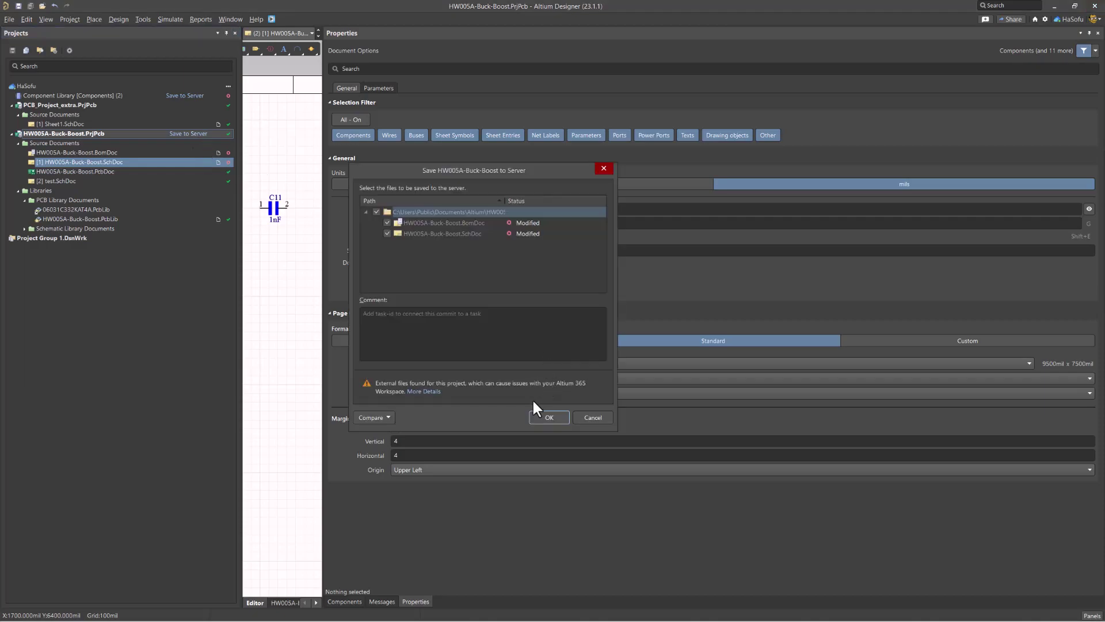
pyautogui.click(547, 417)
pyautogui.rightClick(95, 130)
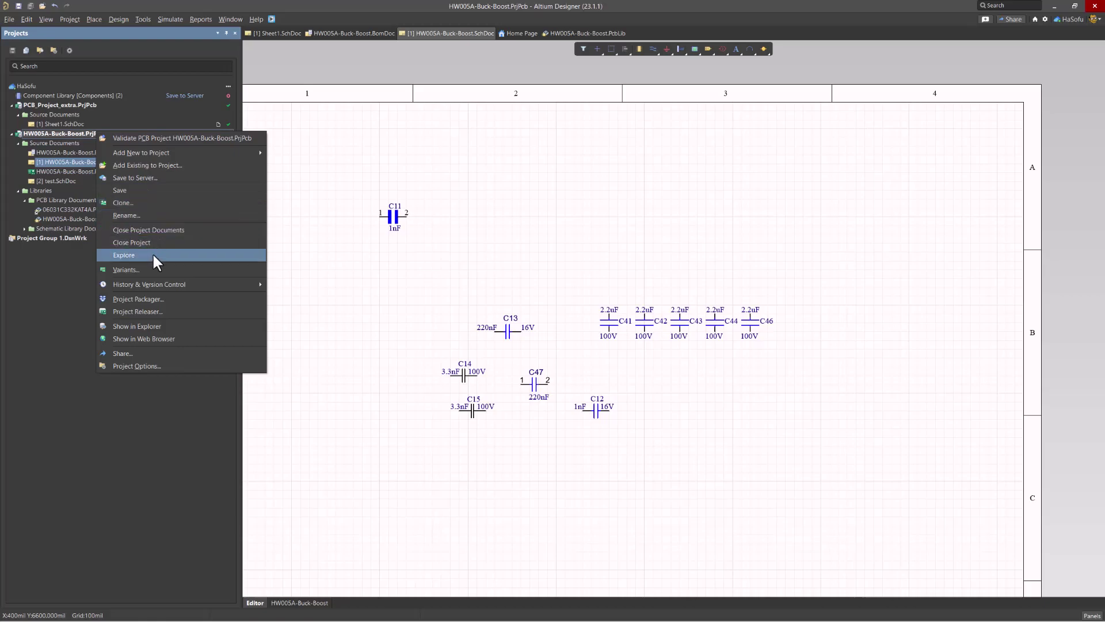
pyautogui.click(154, 242)
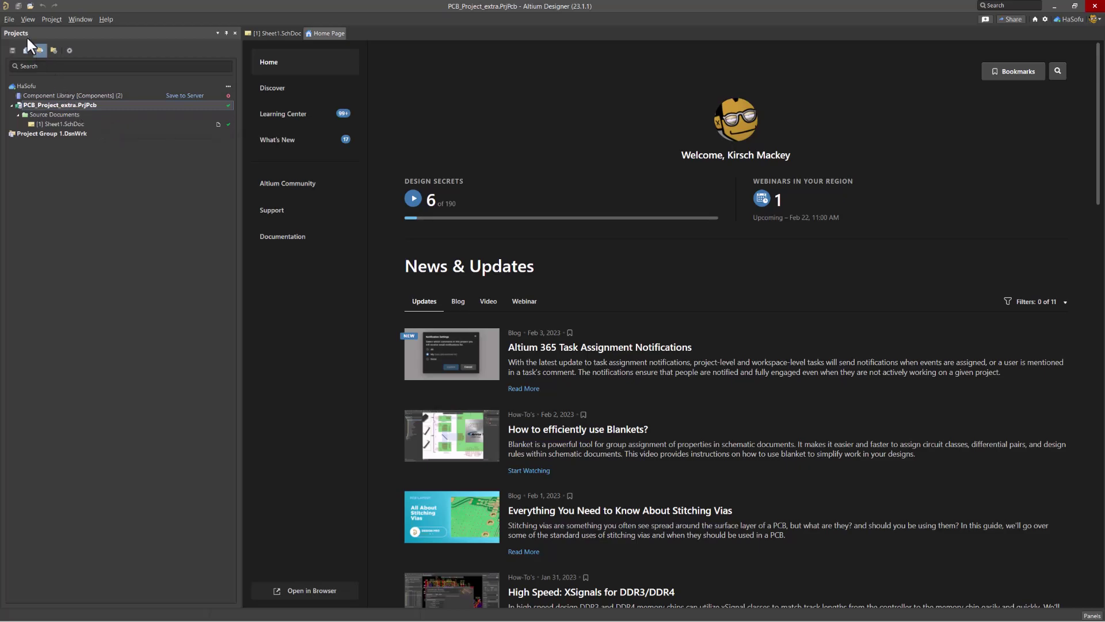
# Step: Open Sheet1.SchDoc of PCB_Project_extra and pan the blank A-size sheet to fill the editor
pyautogui.doubleClick(68, 124)
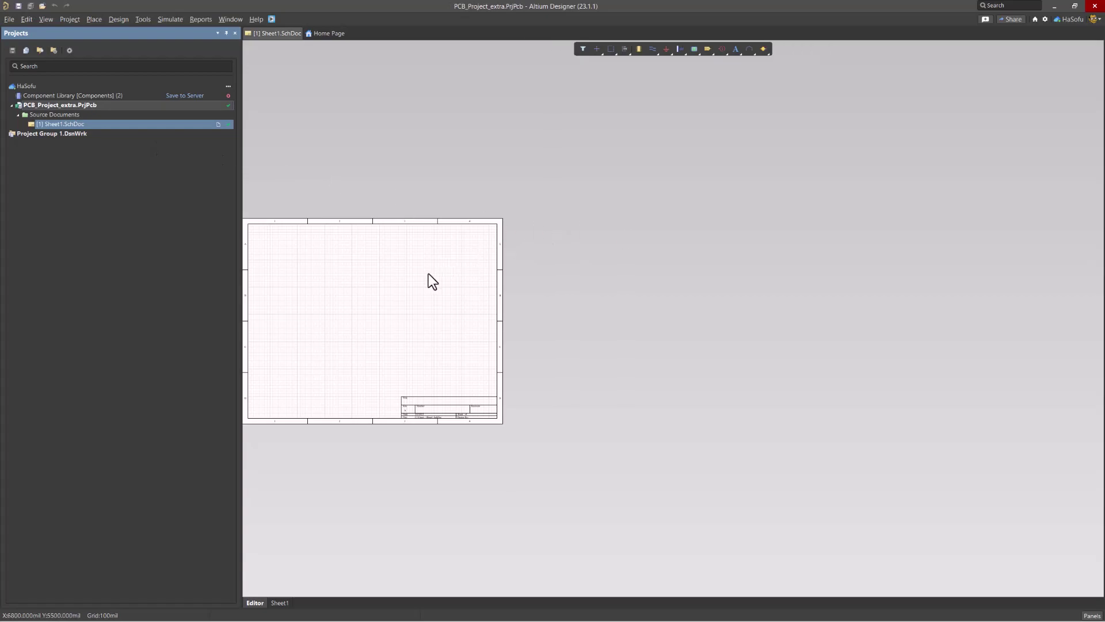
pyautogui.moveTo(432, 282); pyautogui.dragTo(643, 304, button='right')
pyautogui.keyDown('ctrl'); pyautogui.scroll(5, 518, 308); pyautogui.keyUp('ctrl')
pyautogui.keyDown('ctrl'); pyautogui.scroll(-2, 518, 306); pyautogui.keyUp('ctrl')
pyautogui.moveTo(518, 306); pyautogui.dragTo(577, 246, button='right')
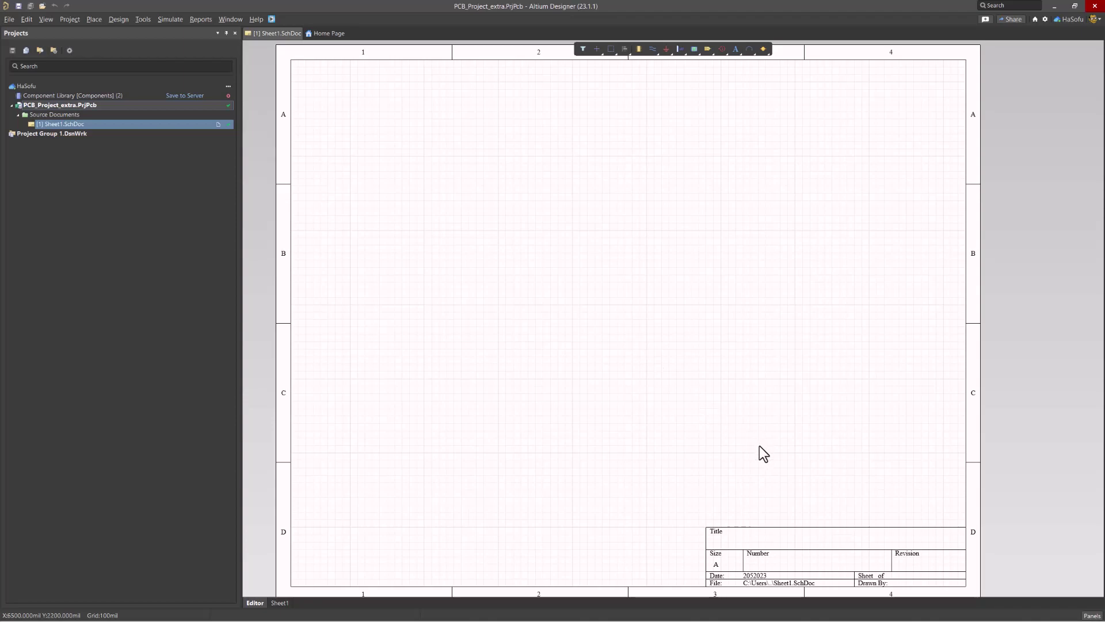
pyautogui.click(1091, 615)
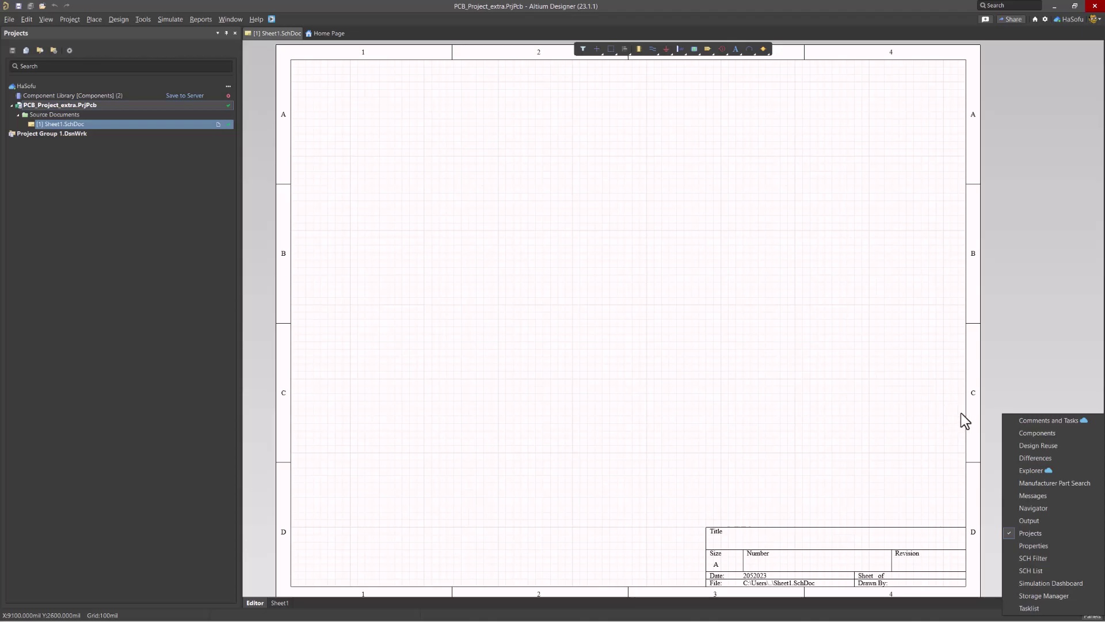
# Step: Place the 1nF 0603YC102MAT4A capacitor from the Components Capacitors category onto Sheet1
pyautogui.click(1023, 433)
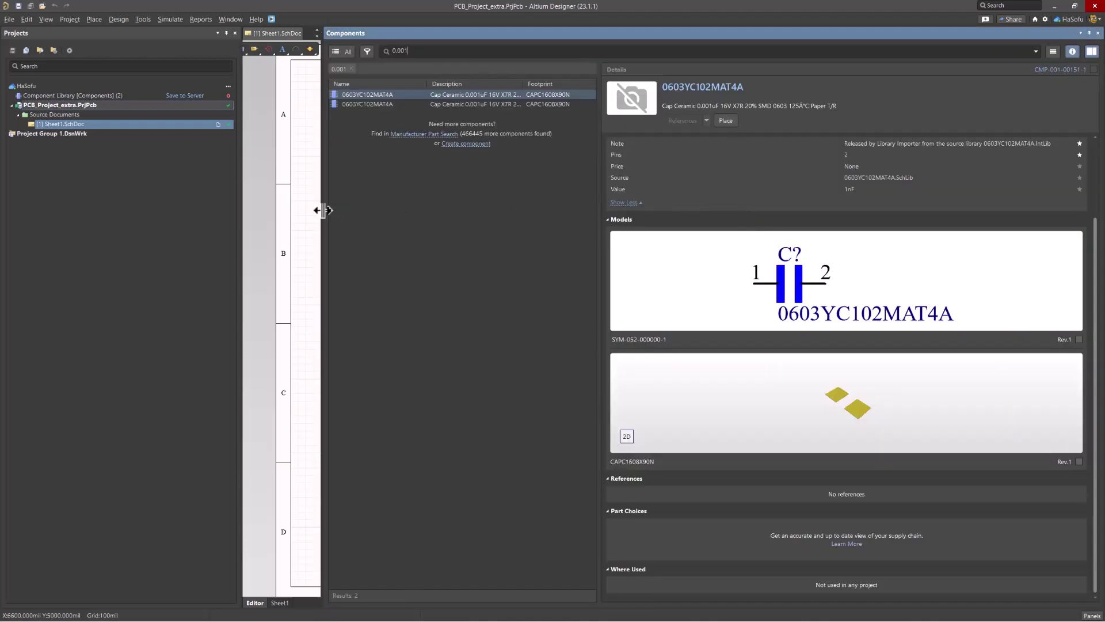
pyautogui.moveTo(321, 210); pyautogui.dragTo(566, 242)
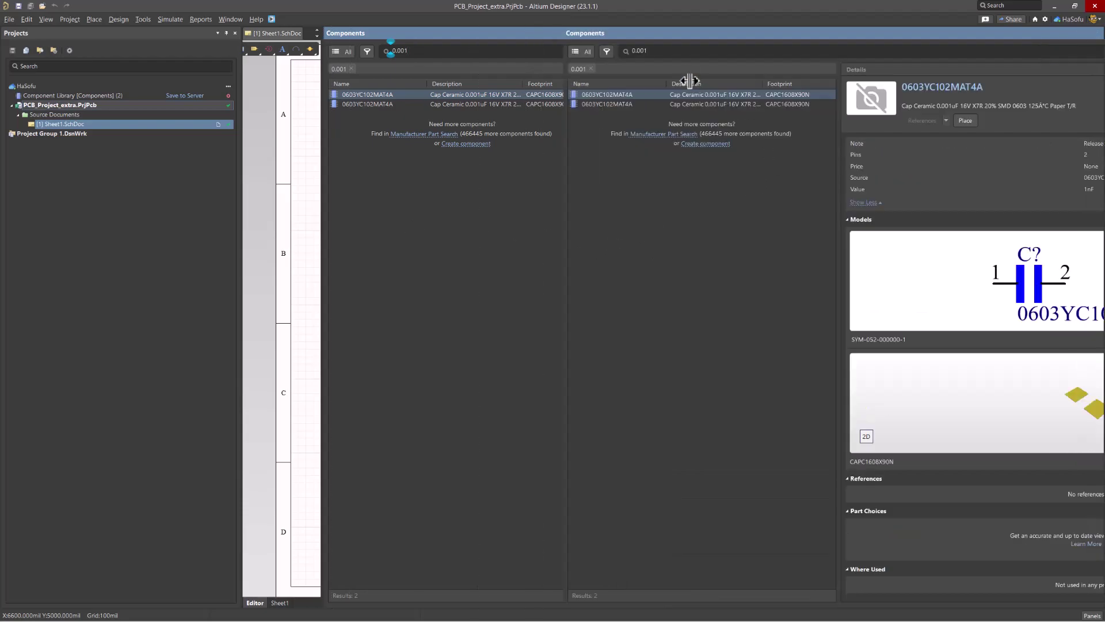
pyautogui.click(651, 54)
pyautogui.click(744, 118)
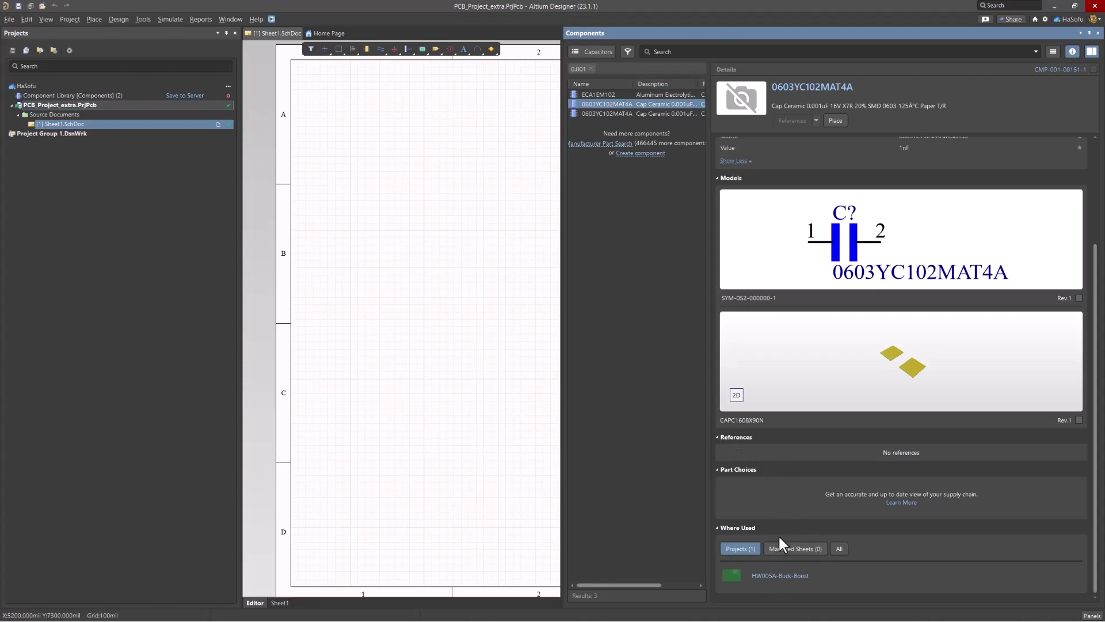
pyautogui.click(788, 576)
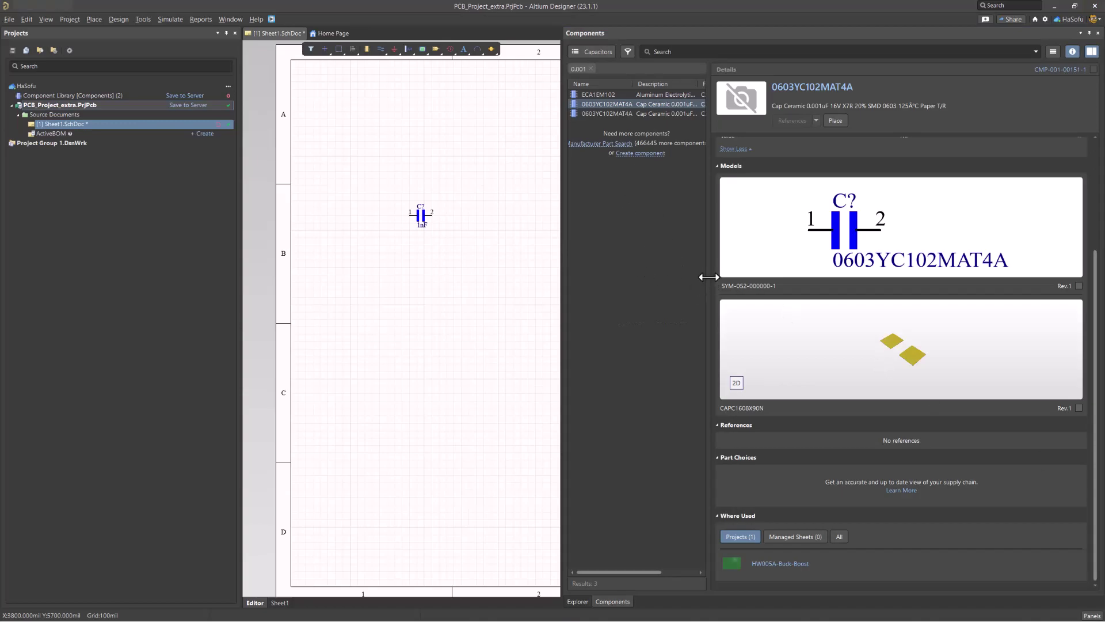
# Step: Widen the results list to show Footprint, then narrow the Components panel to enlarge Sheet1
pyautogui.moveTo(709, 282); pyautogui.dragTo(864, 291)
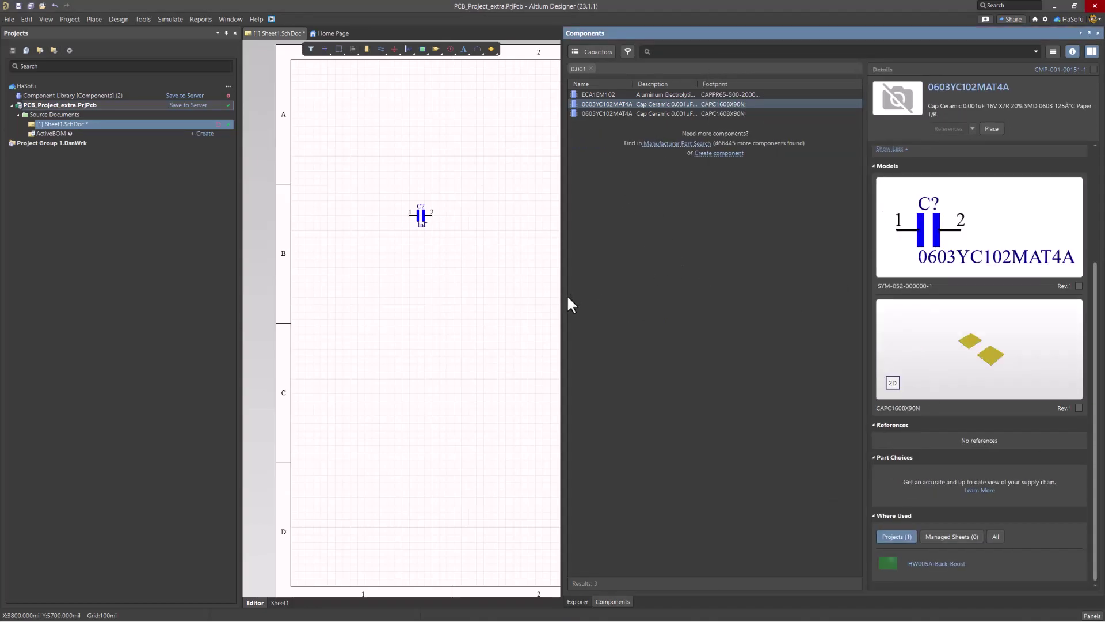
pyautogui.moveTo(562, 296); pyautogui.dragTo(740, 297)
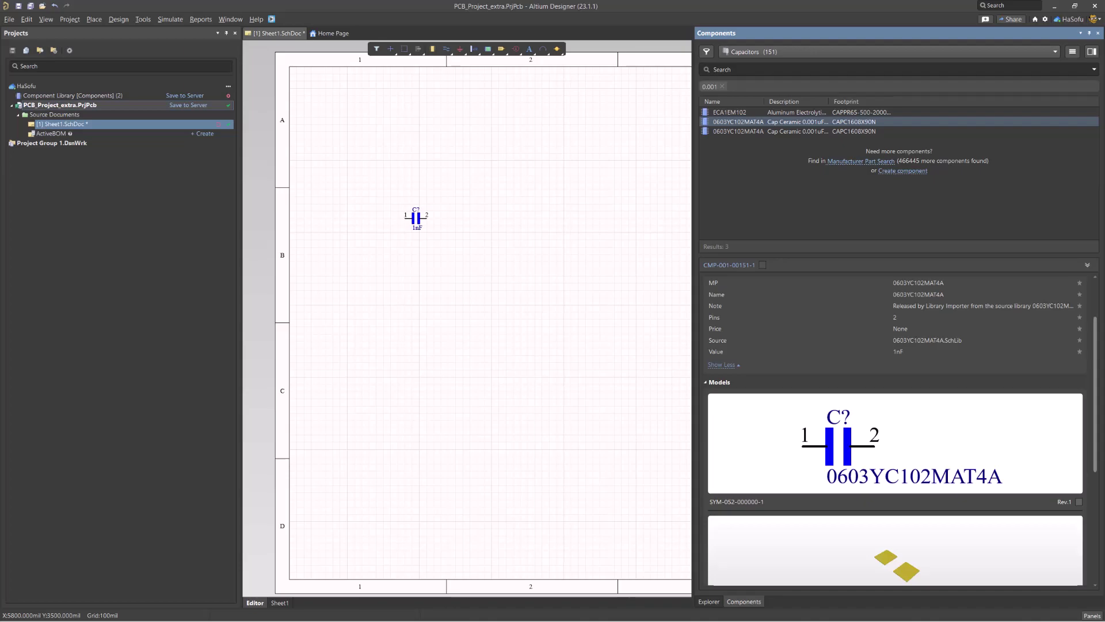
pyautogui.click(711, 162)
pyautogui.moveTo(698, 171); pyautogui.dragTo(751, 173)
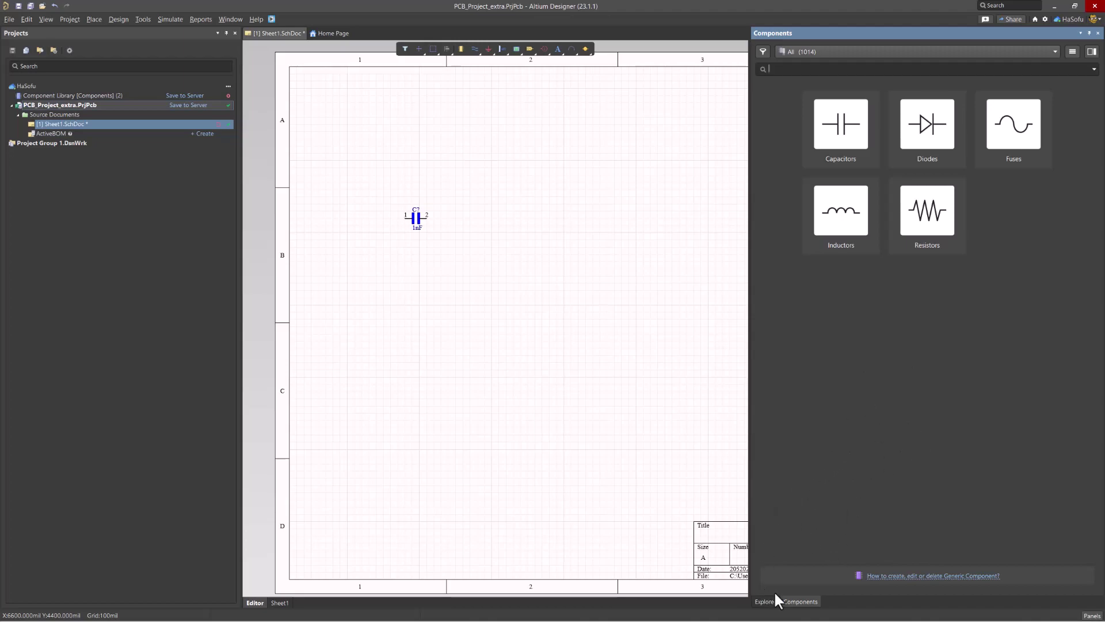
# Step: Browse the workspace projects in the Explorer panel to open the buck-boost project
pyautogui.click(757, 600)
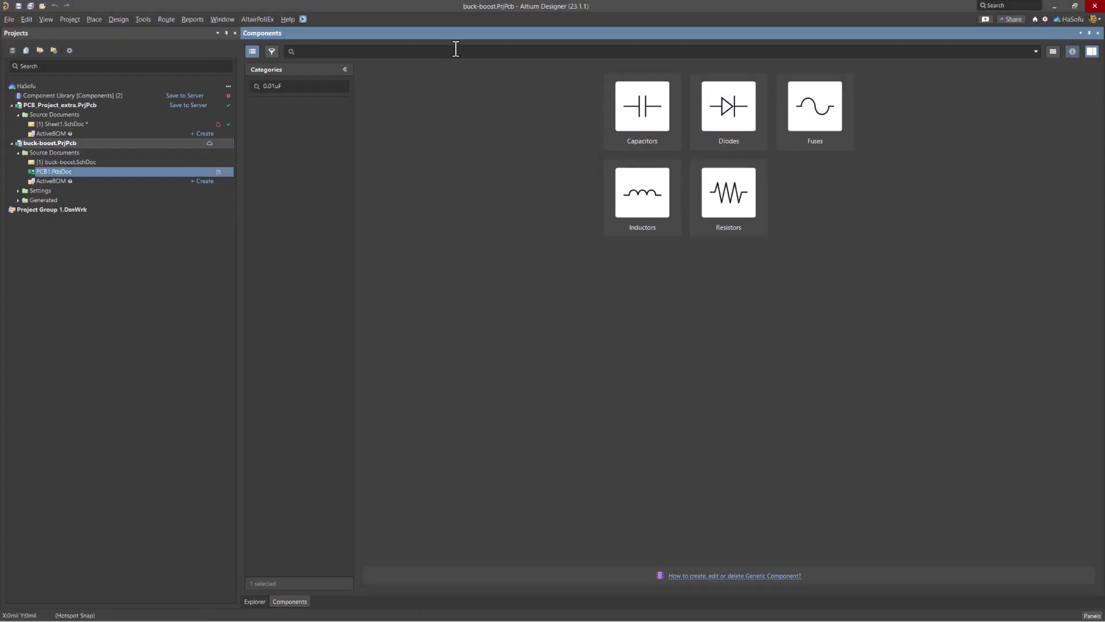
# Step: Search components for 0.001uF, then 0.01uF, and inspect CAP_10nF-10V-10%-0603
pyautogui.click(453, 53)
pyautogui.write('0.0')
pyautogui.press('Return')
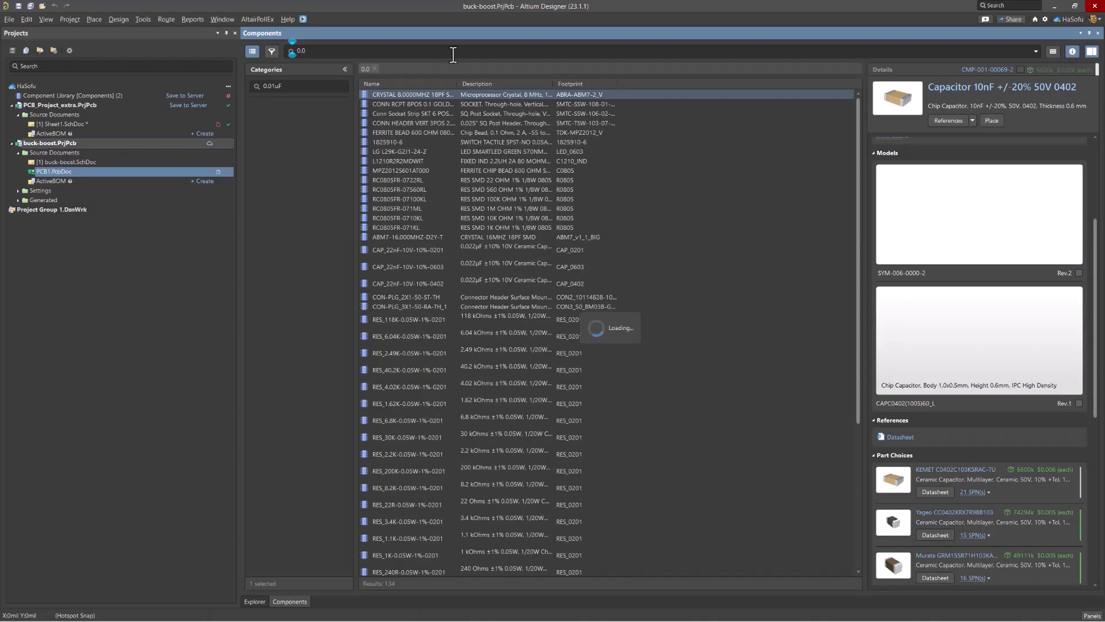
pyautogui.write('01')
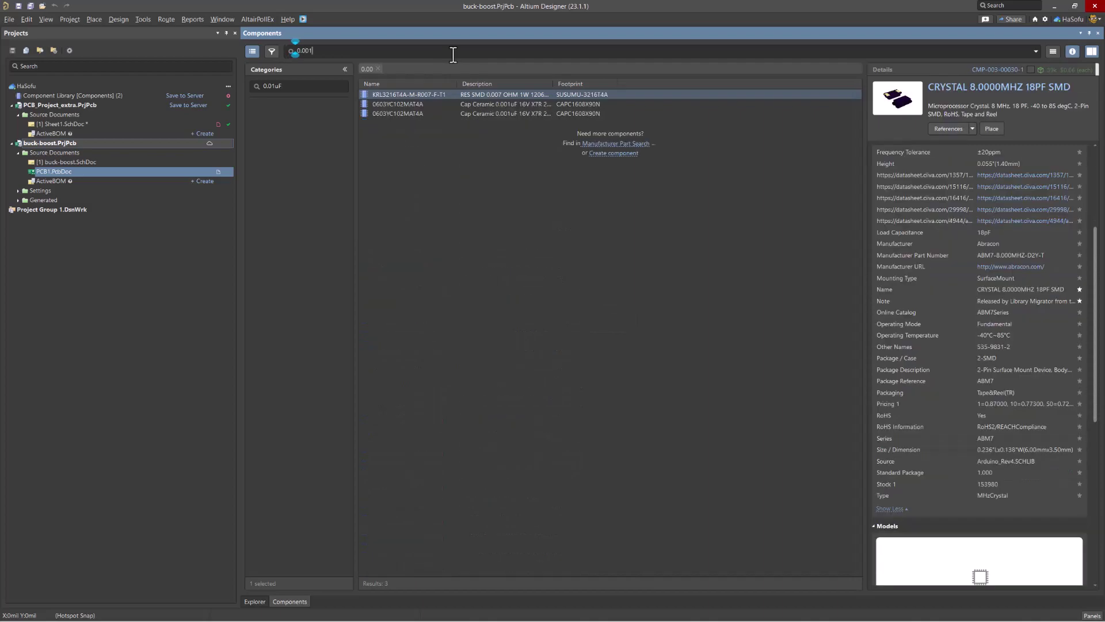
pyautogui.write('uF')
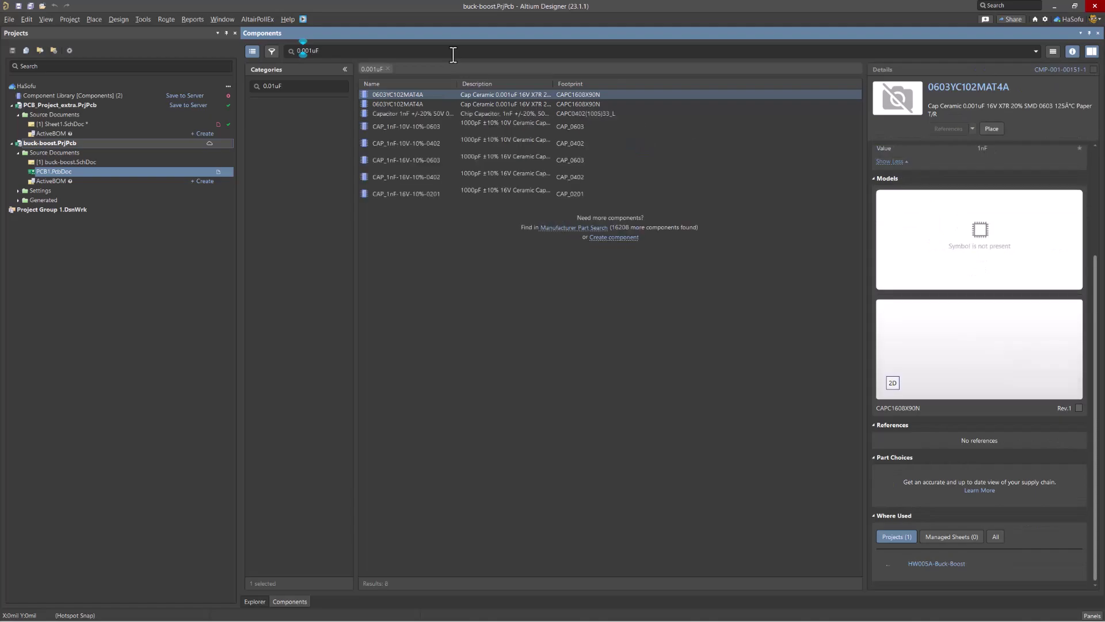
pyautogui.press('BackSpace')
pyautogui.press('BackSpace')
pyautogui.press('BackSpace')
pyautogui.press('BackSpace')
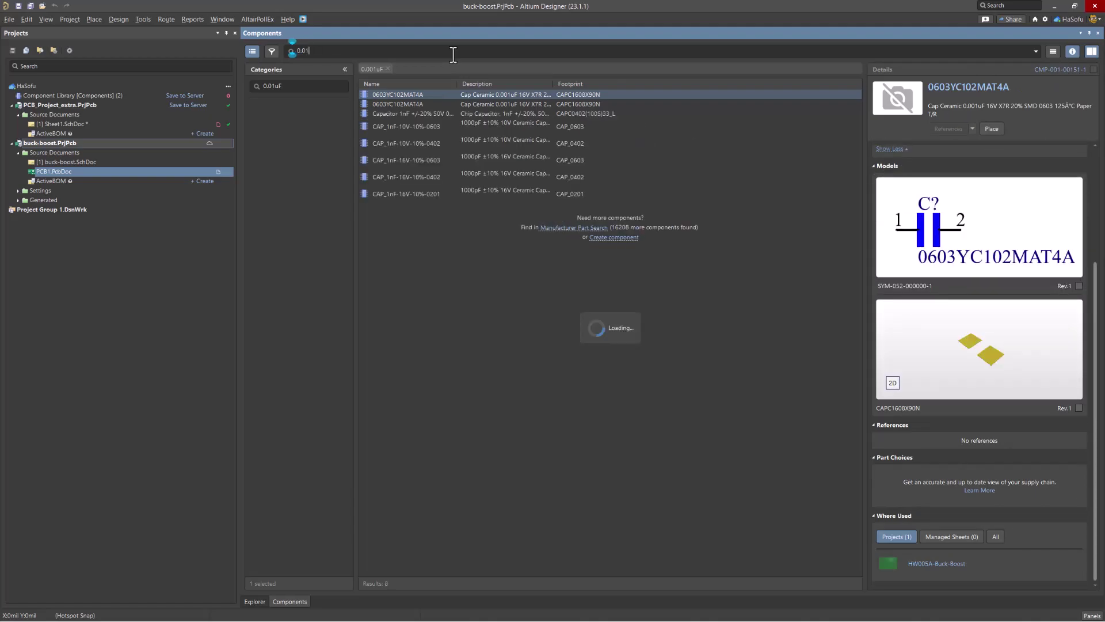
pyautogui.write('1u')
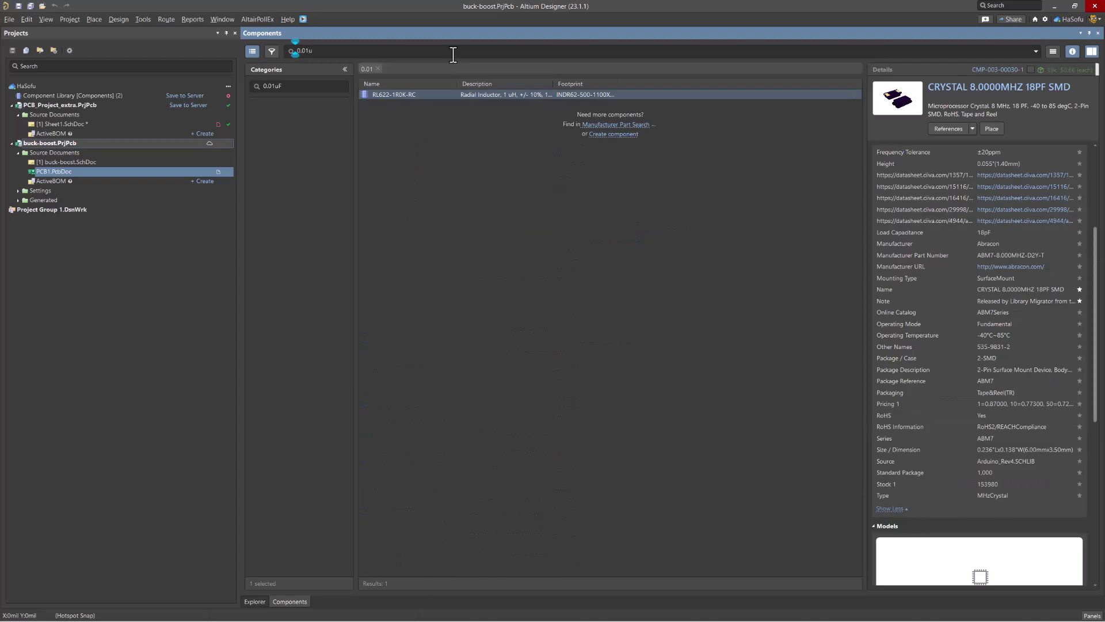
pyautogui.write('F')
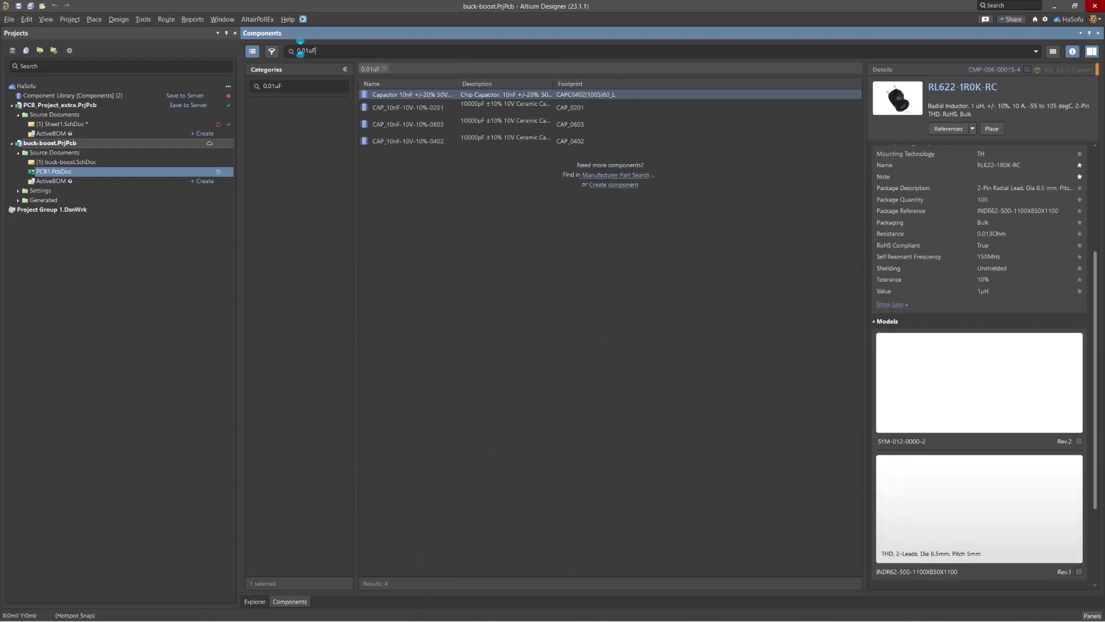
pyautogui.click(409, 126)
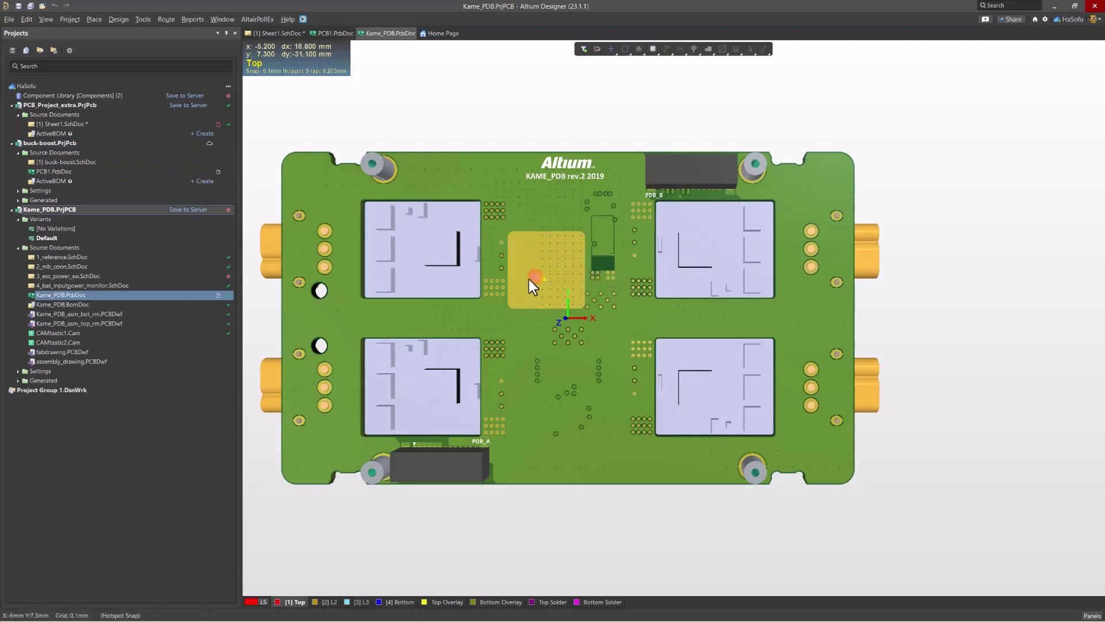
pyautogui.moveTo(538, 182); pyautogui.dragTo(619, 194, button='right')
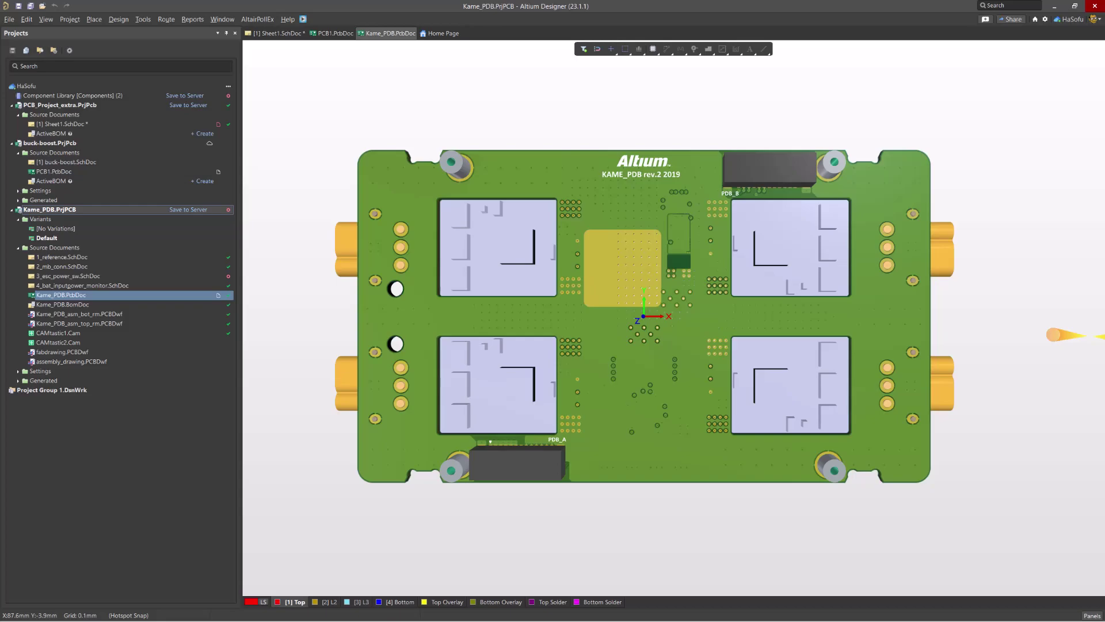
pyautogui.hotkey('shift', 'h')
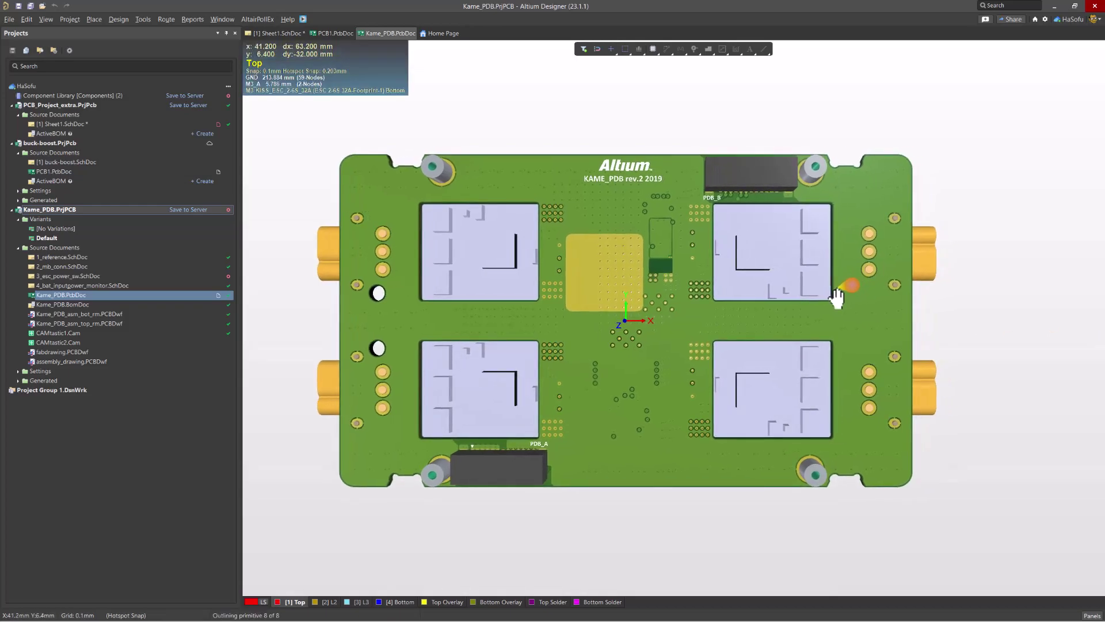
pyautogui.moveTo(686, 619)
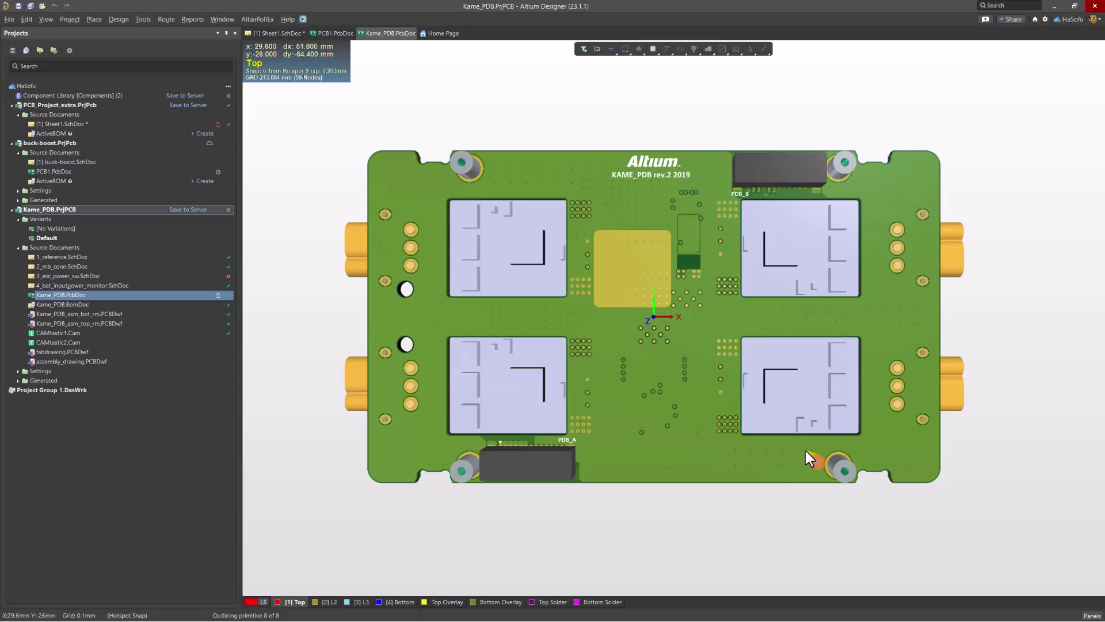
pyautogui.moveTo(668, 290); pyautogui.dragTo(661, 265, button='right')
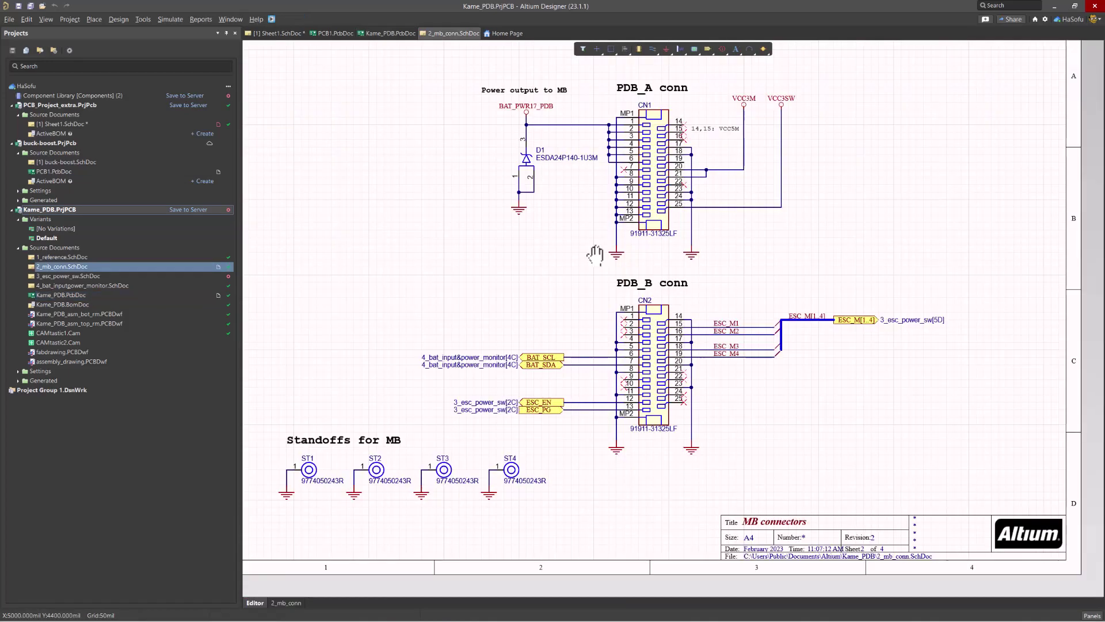
# Step: Pan the 2_mb_conn.SchDoc schematic to bring the PDB_A and PDB_B connectors into view
pyautogui.moveTo(595, 254); pyautogui.dragTo(659, 307, button='right')
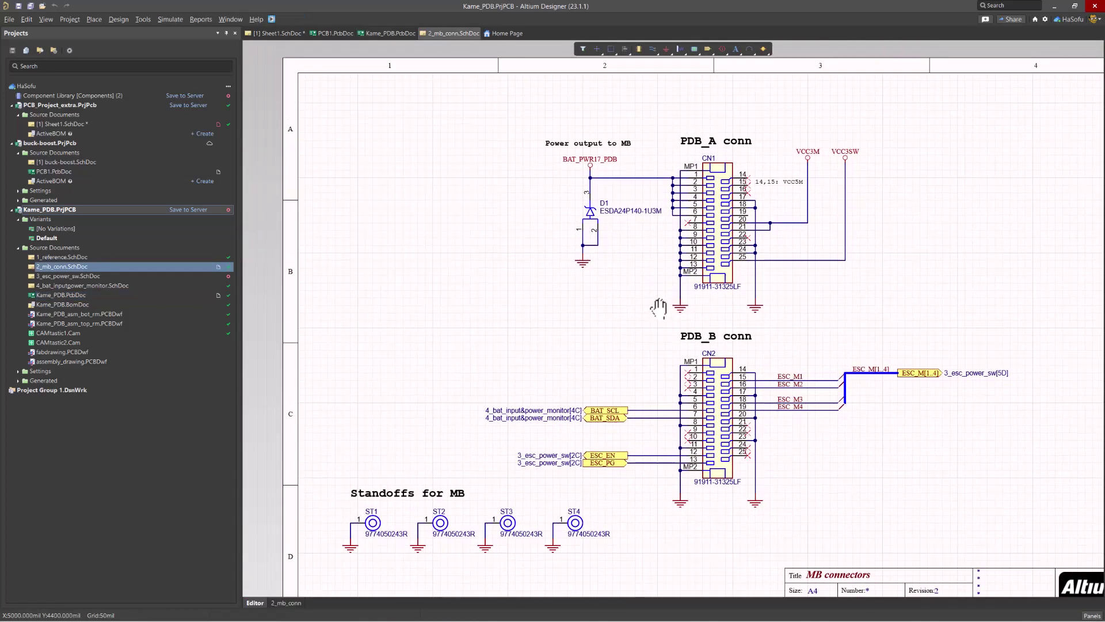